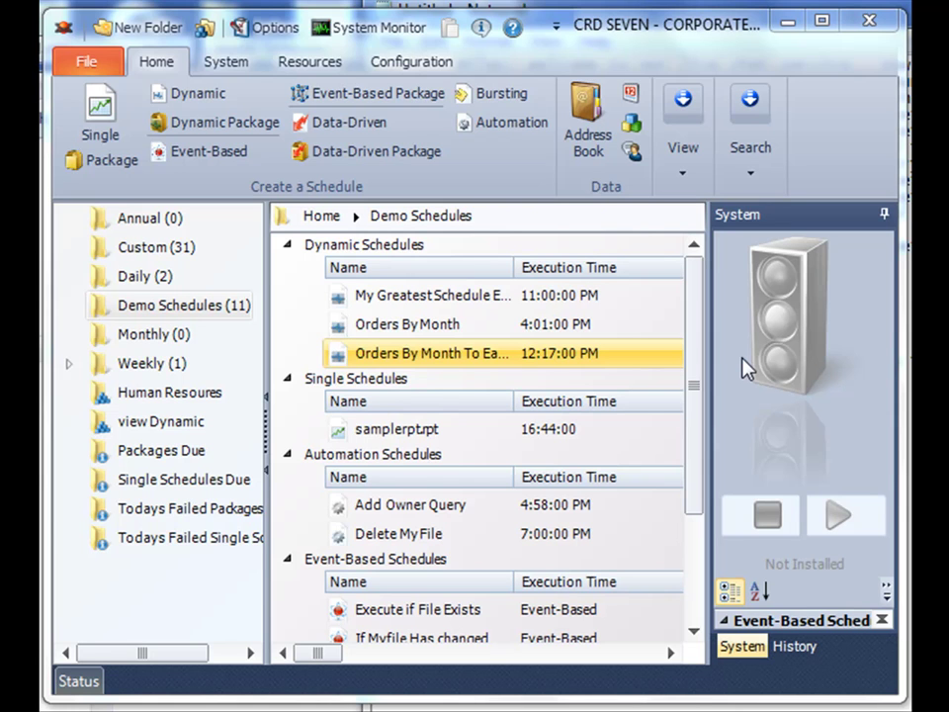
- Start a new dynamic package schedule in Demo Schedules and name it Run Multiple Reports
{"action": "left_click", "coordinate": [256, 125]}
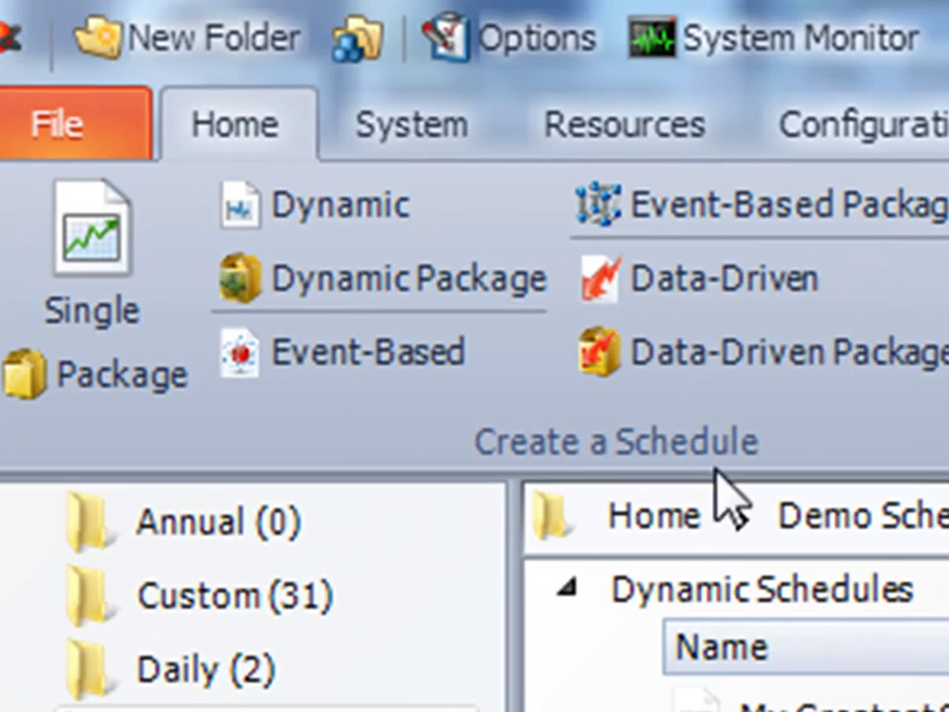
{"action": "left_click", "coordinate": [442, 280]}
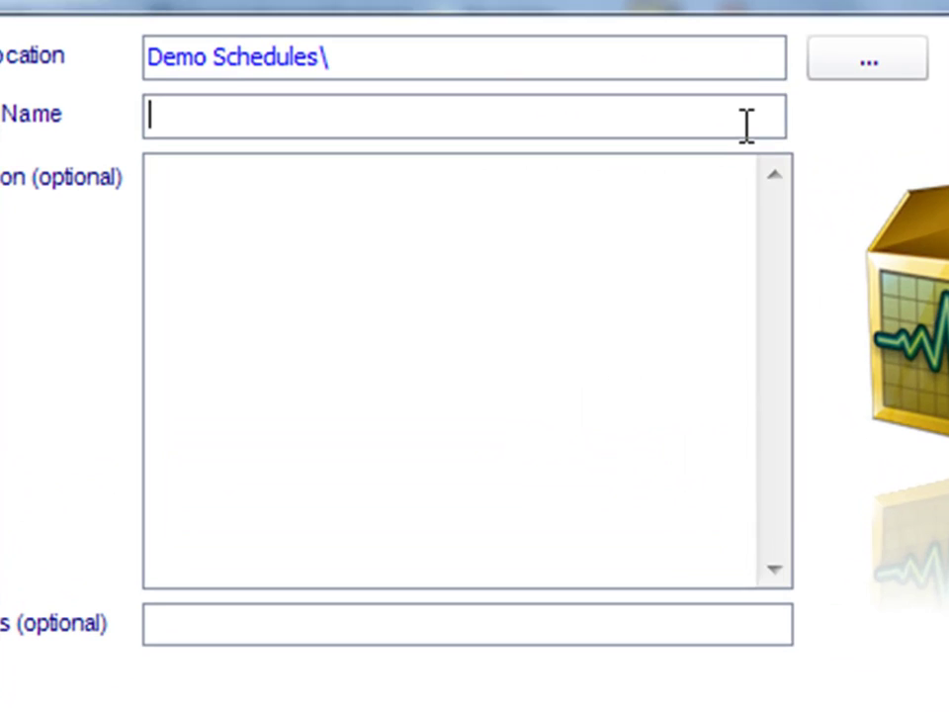
{"action": "type", "text": "Run Multiple Reports"}
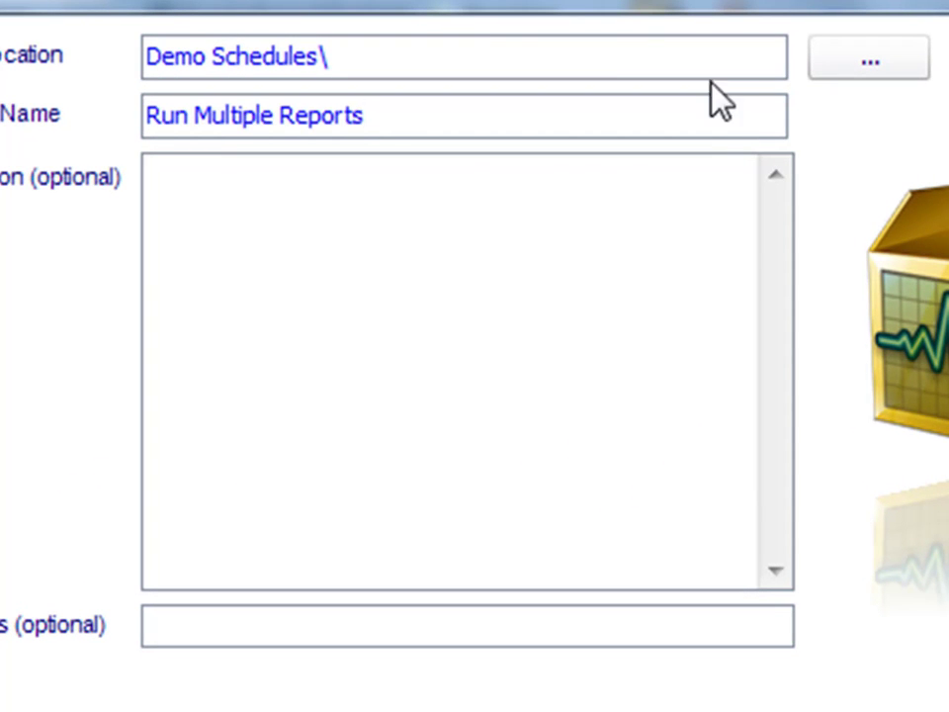
- Enter the description "Run multiple Static reports to a changing list of recipients" and the keywords "multiple, package, orders", completing the general settings
{"action": "left_click", "coordinate": [495, 240]}
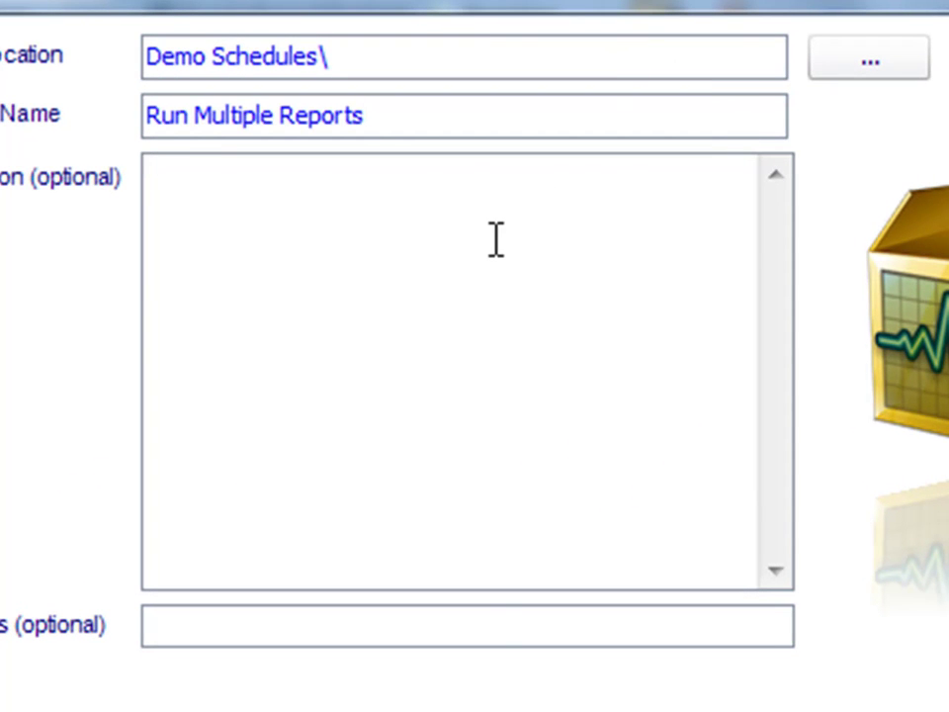
{"action": "type", "text": "Run multiple Static reports to a changing list of recipients"}
{"action": "left_click", "coordinate": [461, 622]}
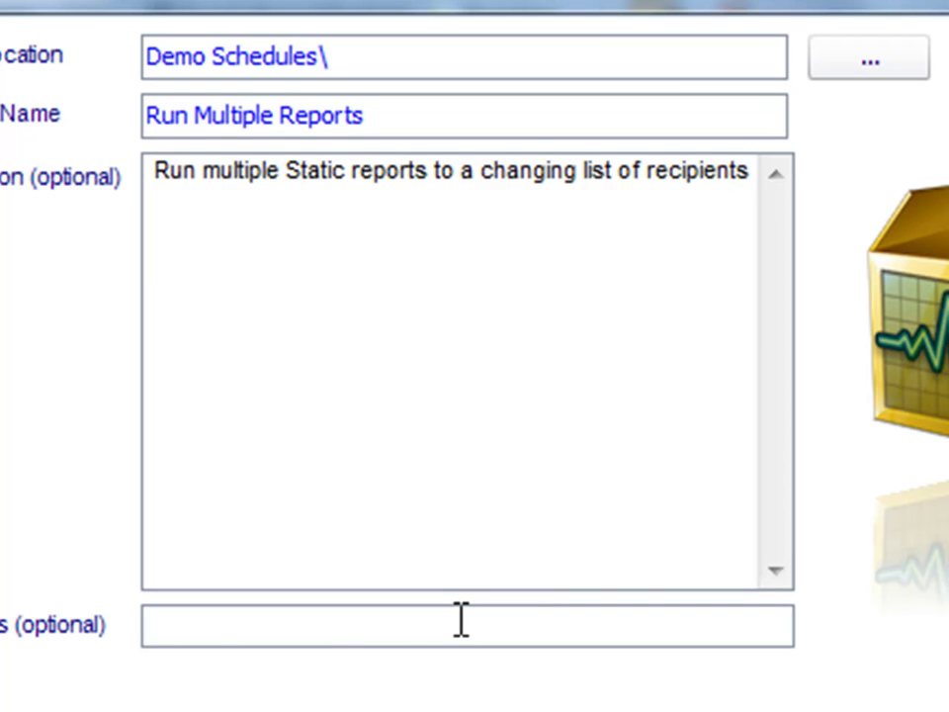
{"action": "type", "text": "multiple, package, orders"}
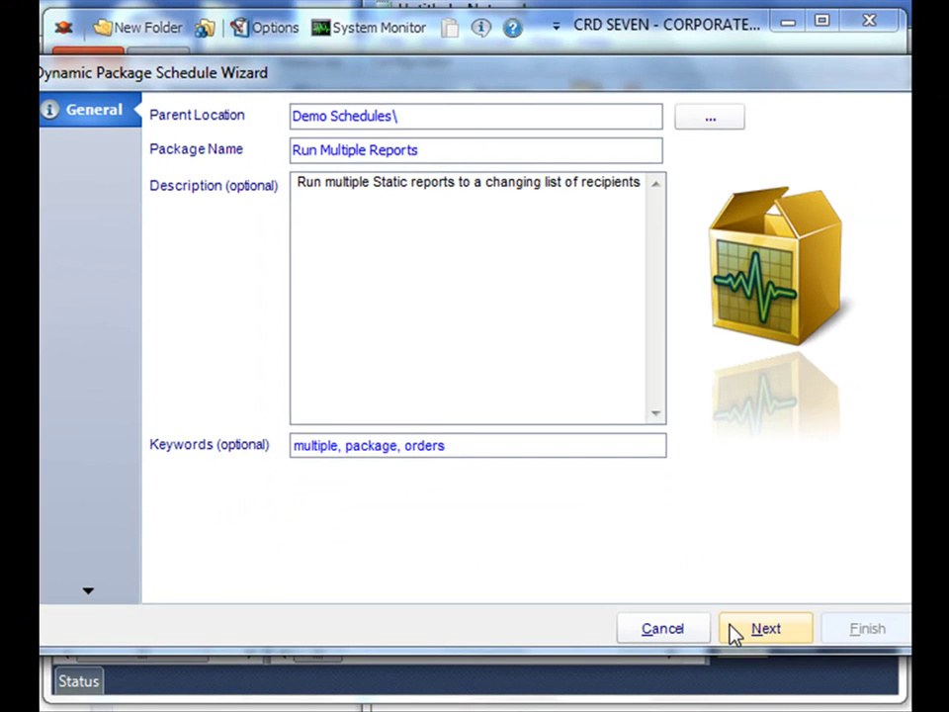
{"action": "left_click", "coordinate": [733, 631]}
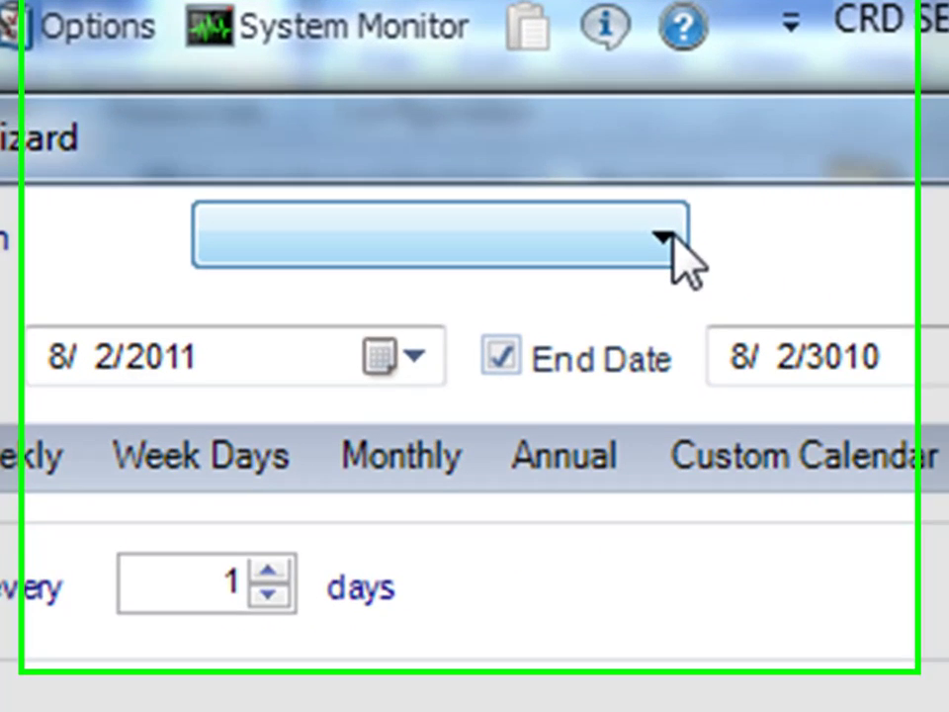
- Set the package's destination to Email and continue to its list of reports
{"action": "left_click", "coordinate": [674, 239]}
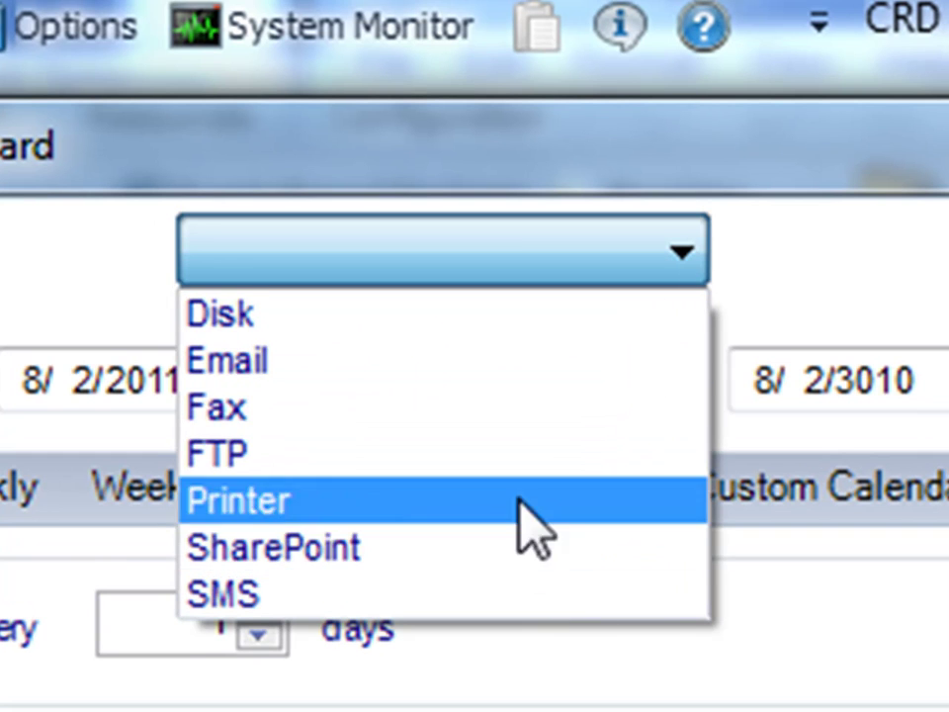
{"action": "left_click", "coordinate": [502, 368]}
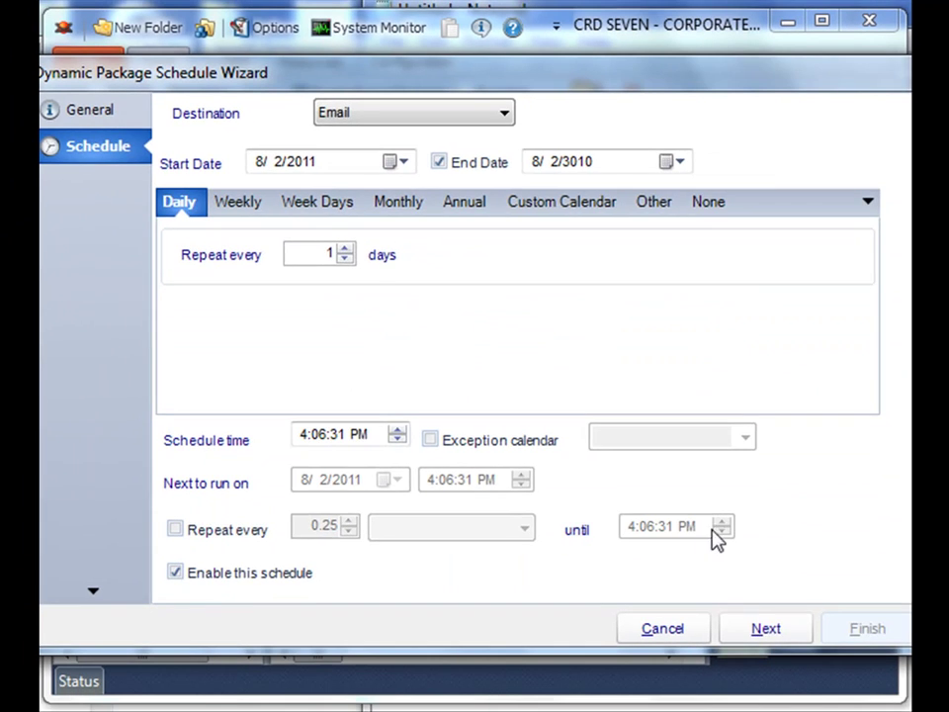
{"action": "left_click", "coordinate": [796, 631]}
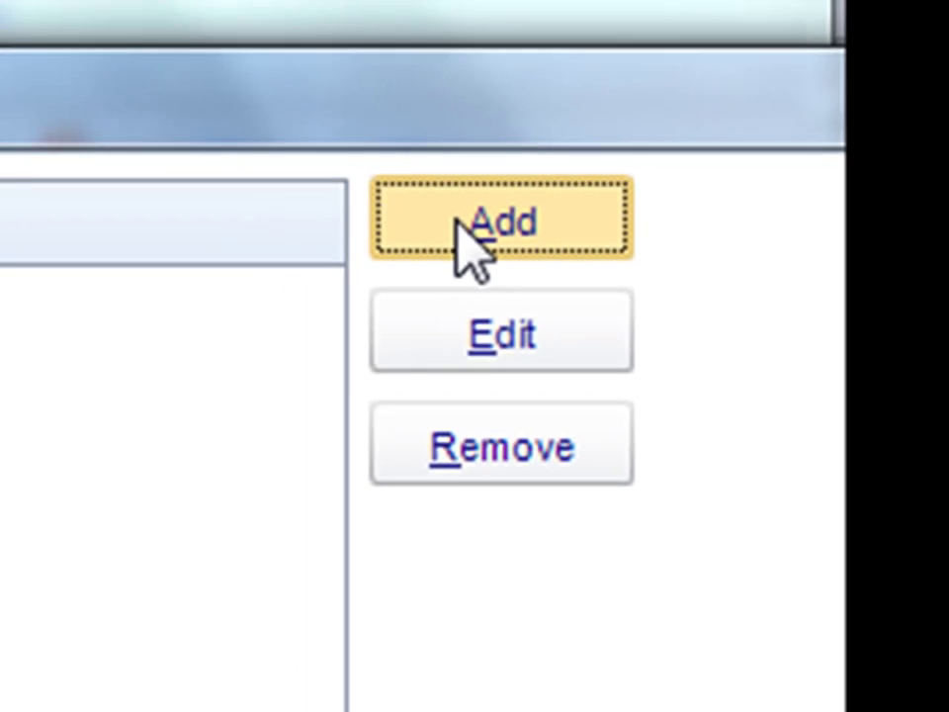
- Add the samplerpt-parameter report to the package with the output format Acrobat Format (*.pdf)
{"action": "left_click", "coordinate": [387, 245]}
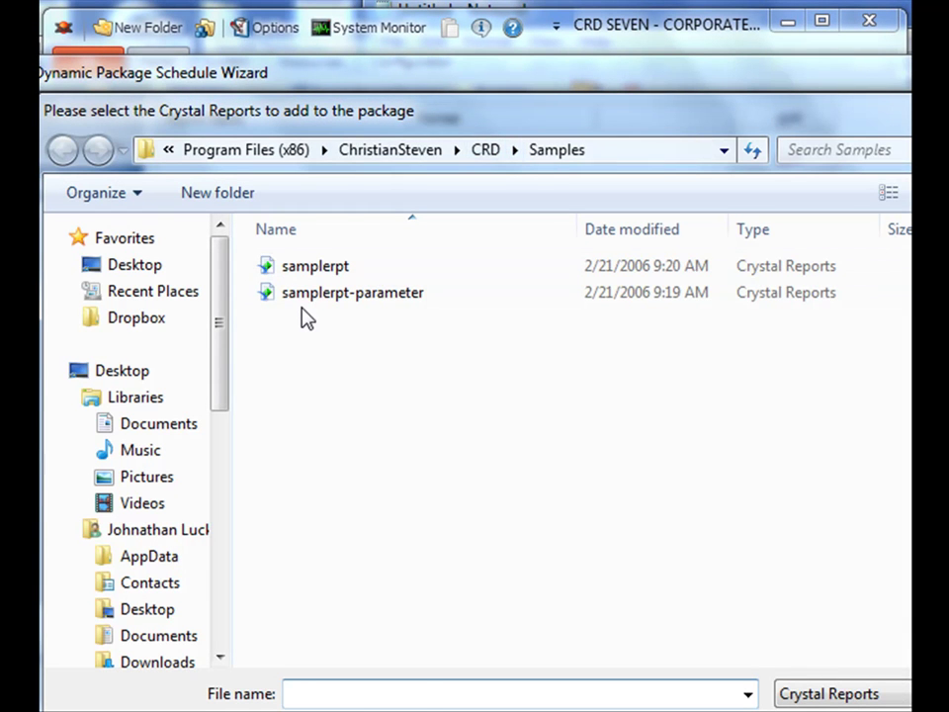
{"action": "double_click", "coordinate": [297, 297]}
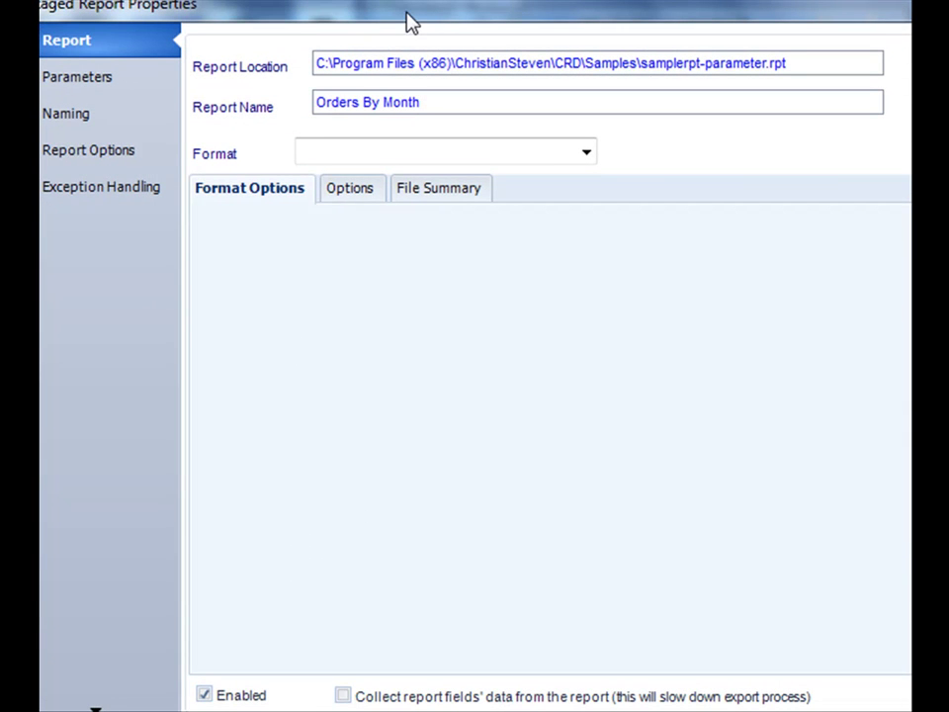
{"action": "left_click_drag", "start_coordinate": [411, 21], "coordinate": [432, 32]}
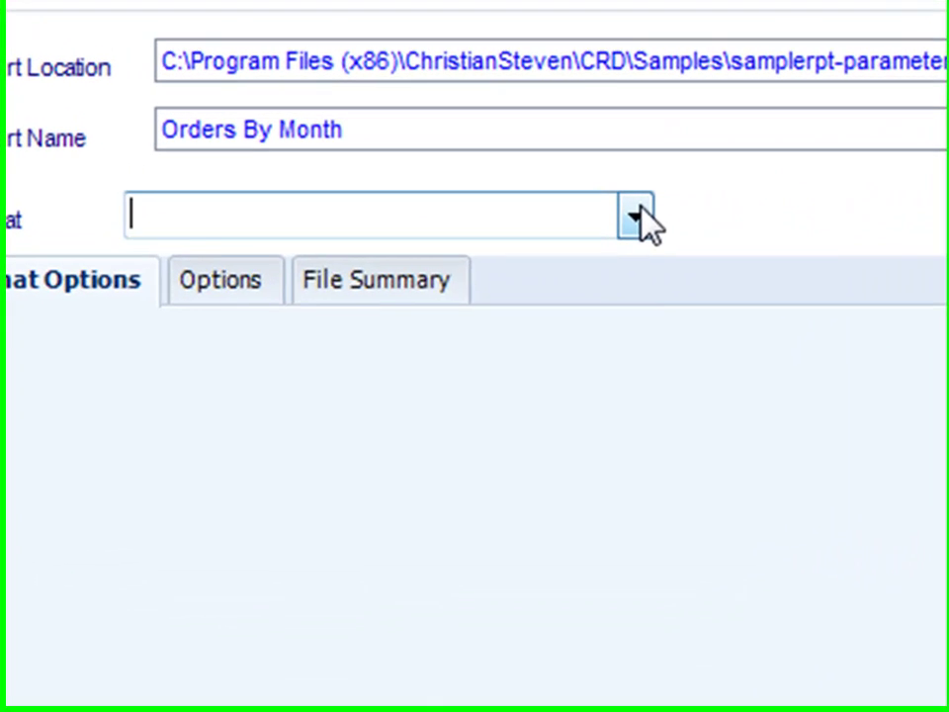
{"action": "left_click", "coordinate": [638, 219]}
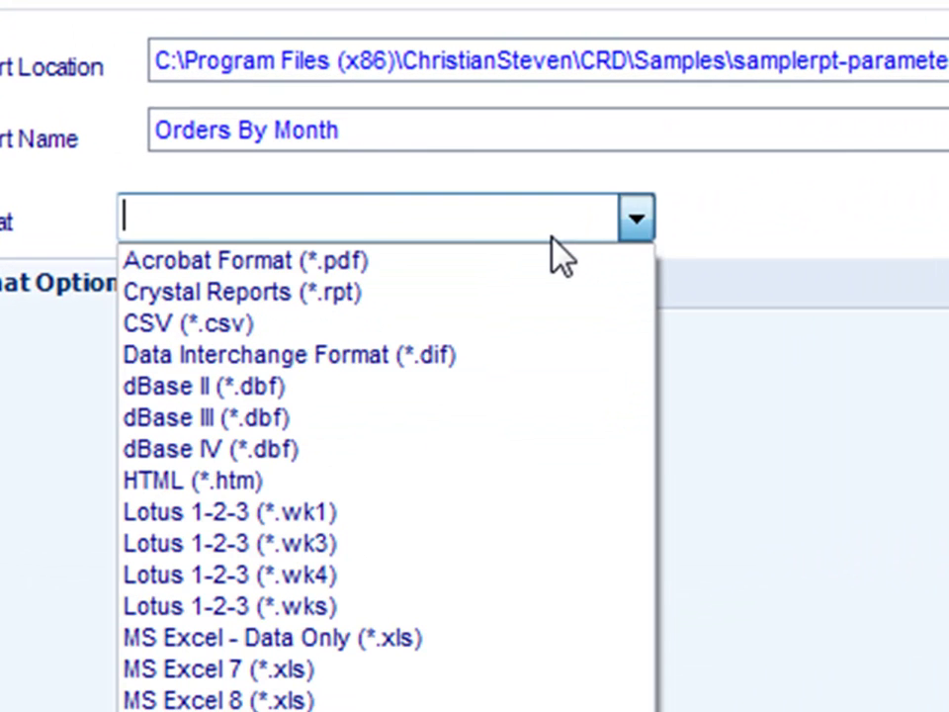
{"action": "left_click", "coordinate": [494, 263]}
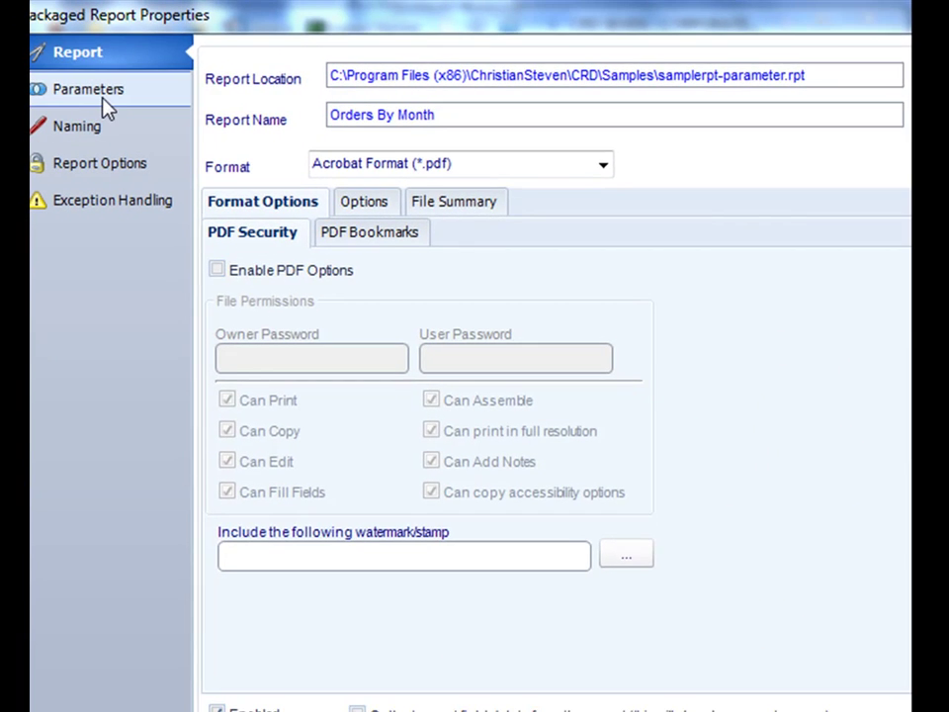
- Set the report's Cmpny'sname parameter to Bottom-Dollar Markets
{"action": "left_click", "coordinate": [91, 91]}
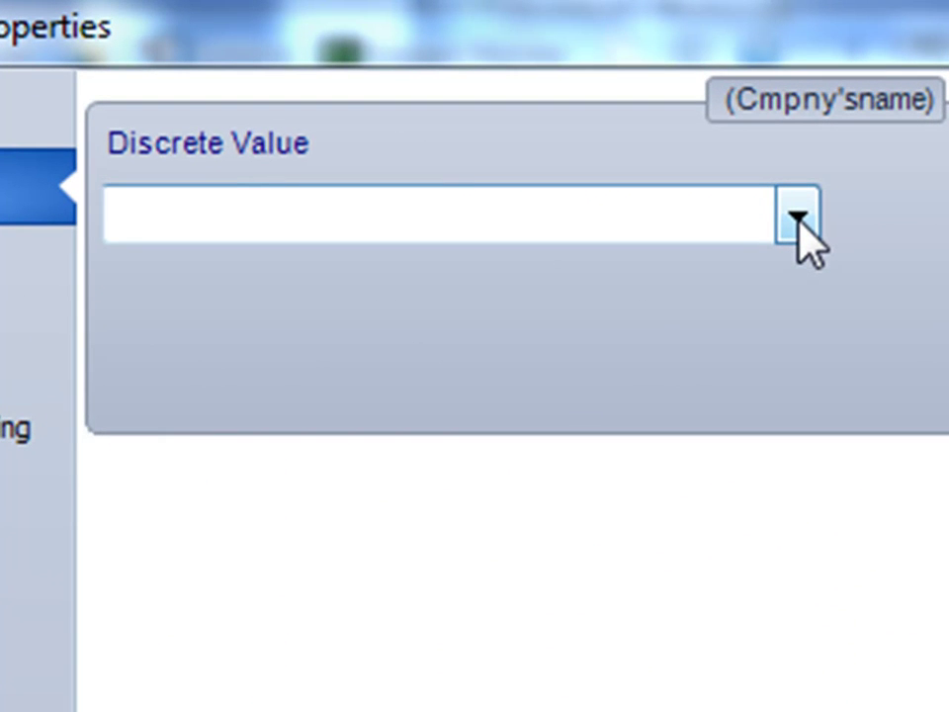
{"action": "left_click", "coordinate": [800, 222]}
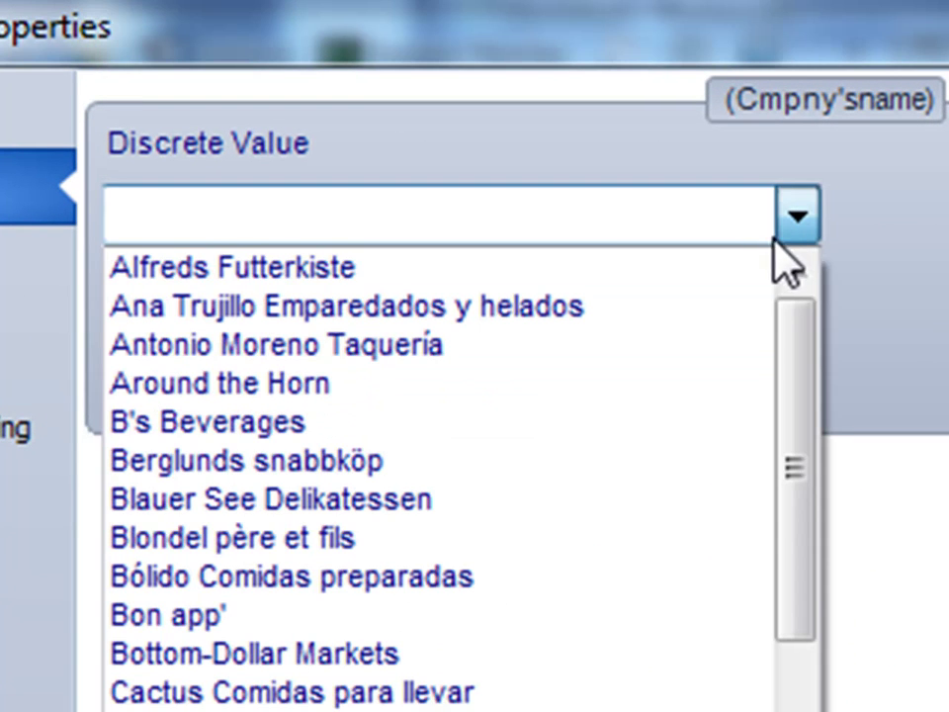
{"action": "left_click", "coordinate": [531, 658]}
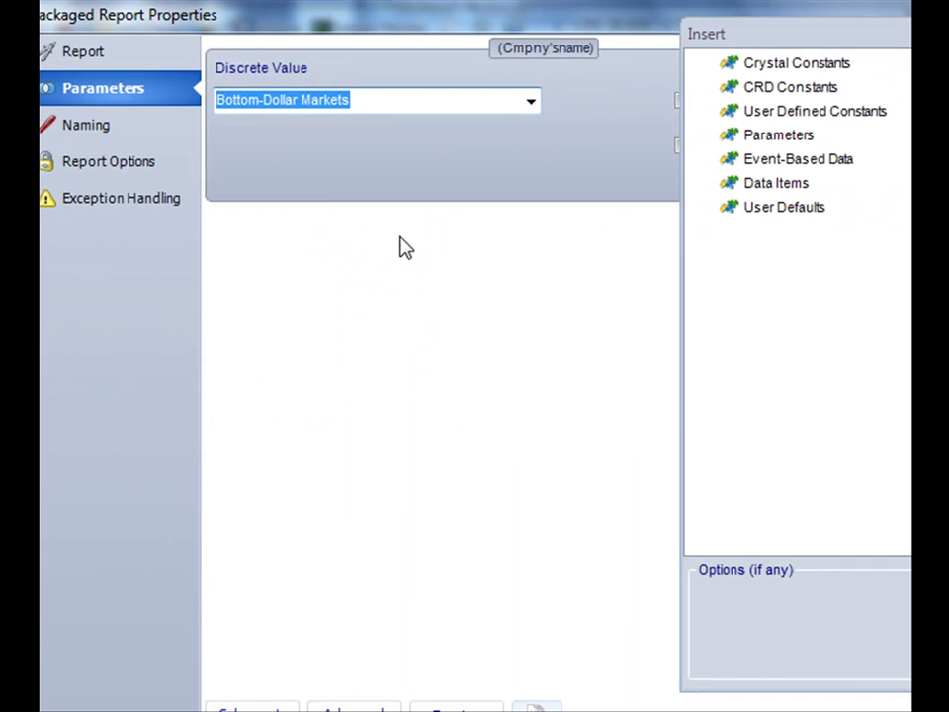
- Check the report's naming, database login and exception handling settings, and accept the report into the package
{"action": "left_click", "coordinate": [138, 140]}
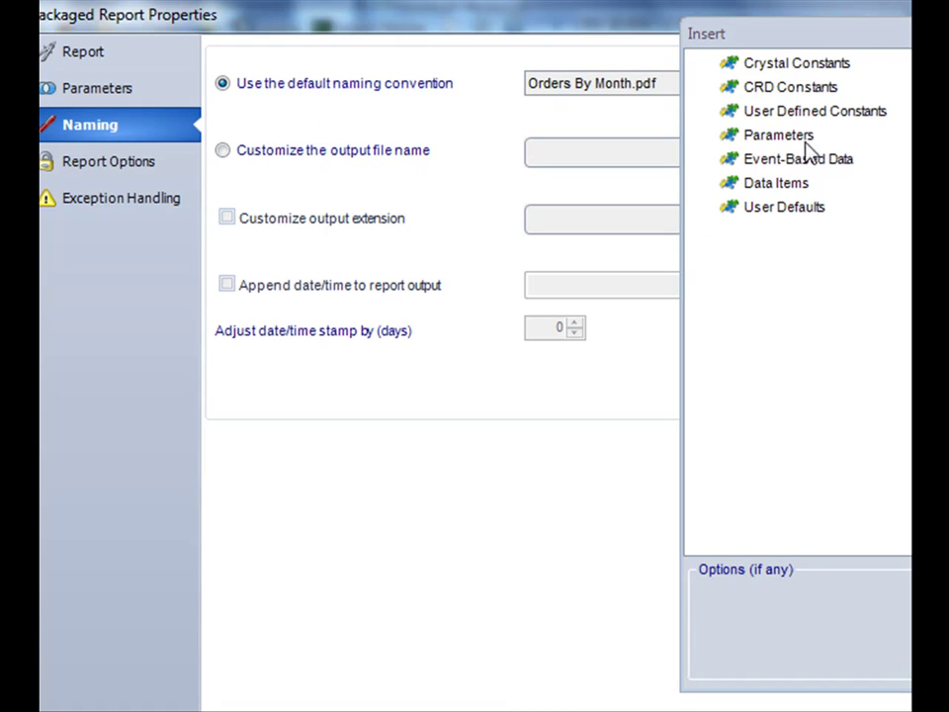
{"action": "left_click_drag", "start_coordinate": [814, 47], "coordinate": [948, 112]}
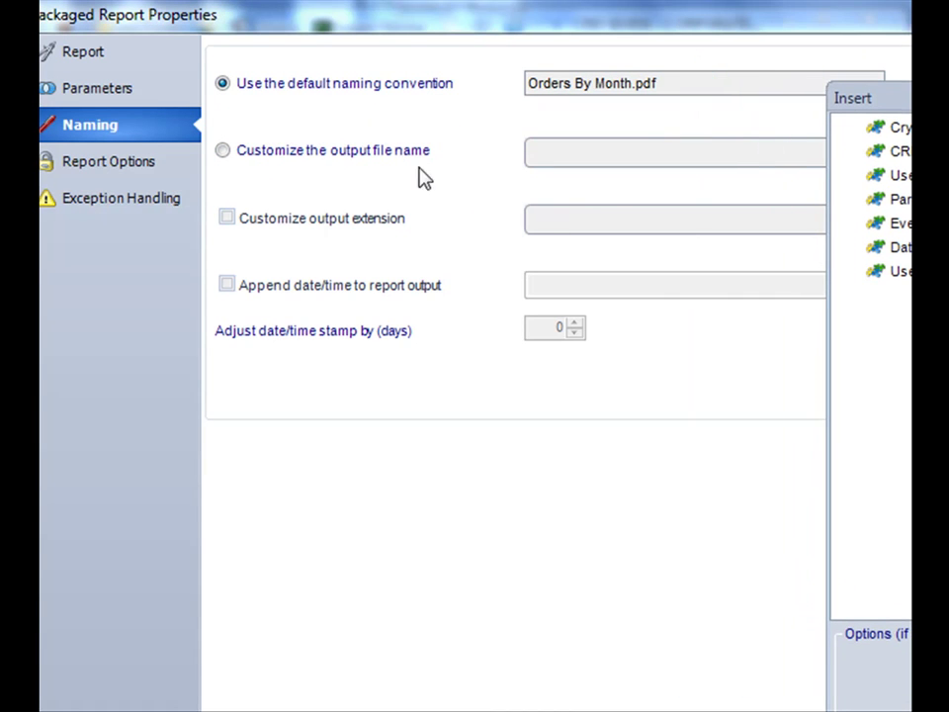
{"action": "left_click", "coordinate": [128, 166]}
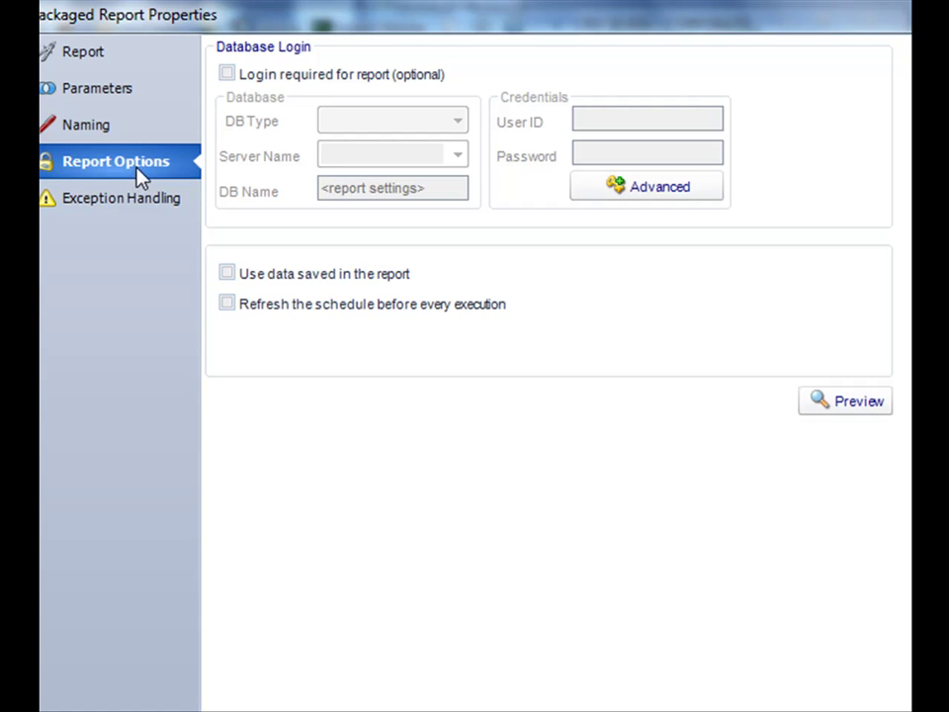
{"action": "left_click", "coordinate": [138, 203]}
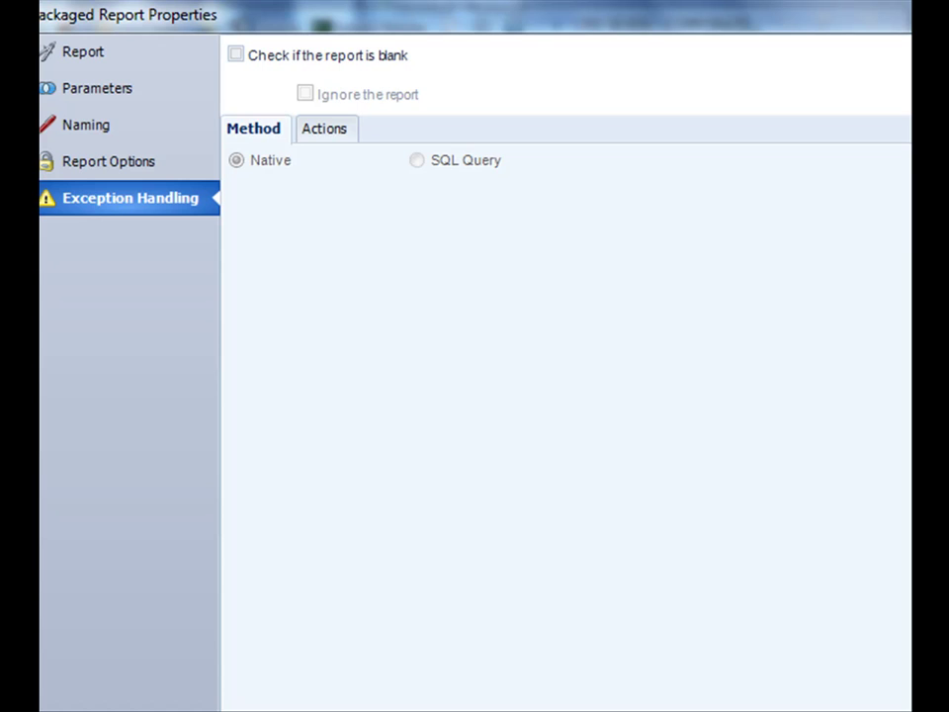
{"action": "left_click", "coordinate": [87, 61]}
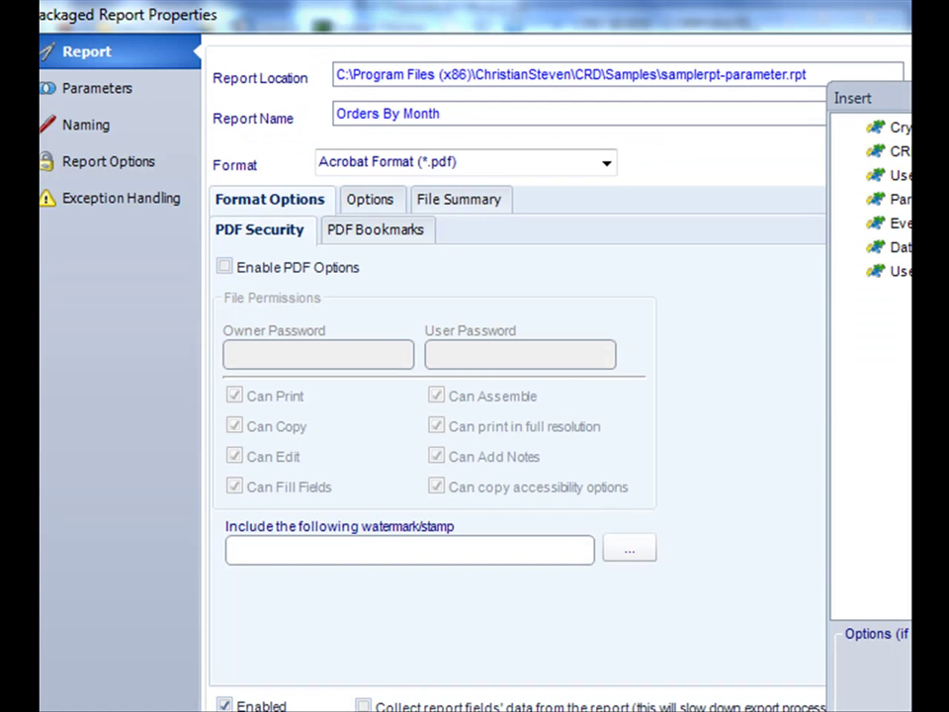
{"action": "key", "text": "Return"}
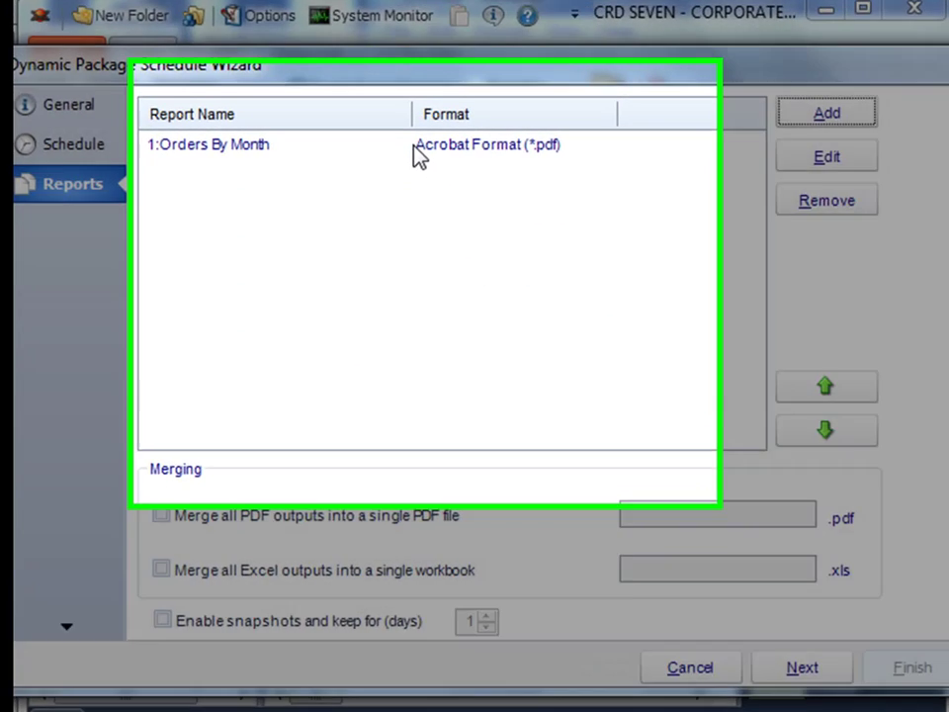
- Add samplerpt-parameter as a second report in the package, also in Acrobat Format (*.pdf)
{"action": "left_click", "coordinate": [412, 150]}
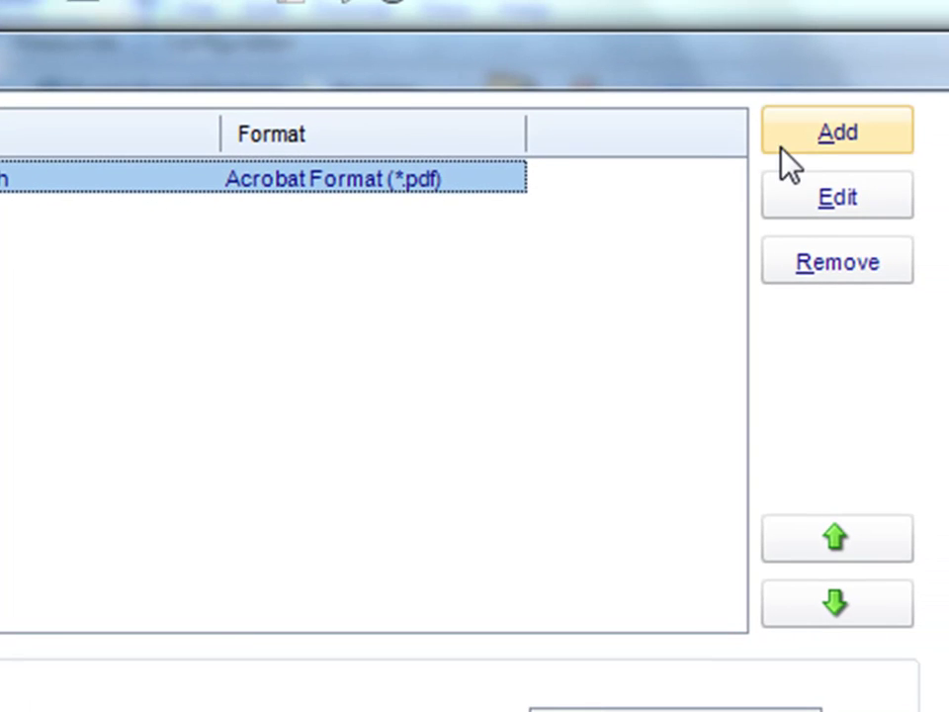
{"action": "left_click", "coordinate": [778, 148]}
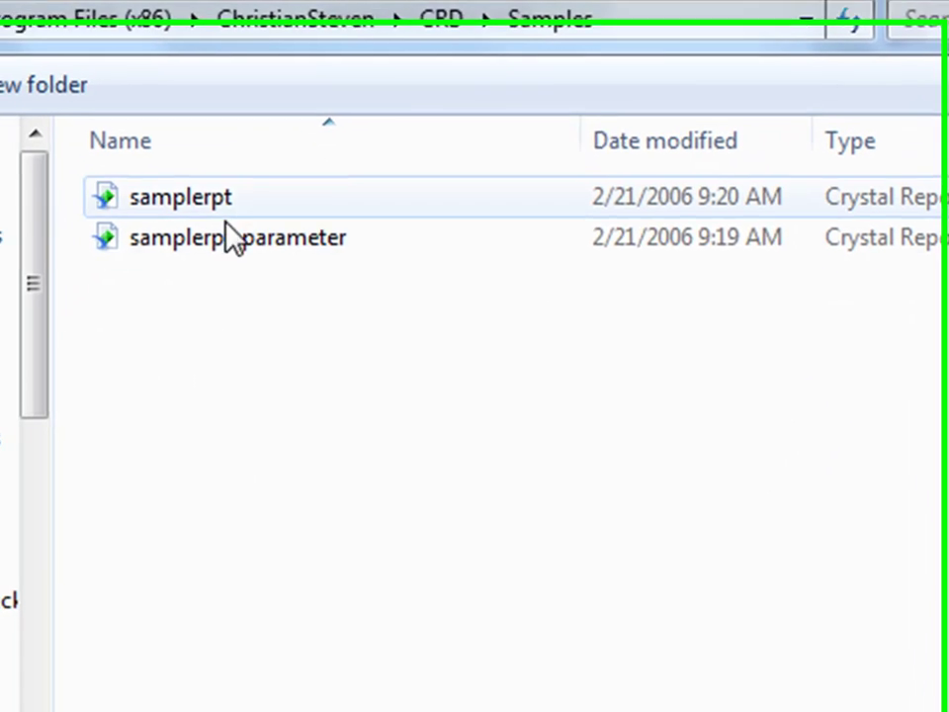
{"action": "left_click", "coordinate": [124, 397]}
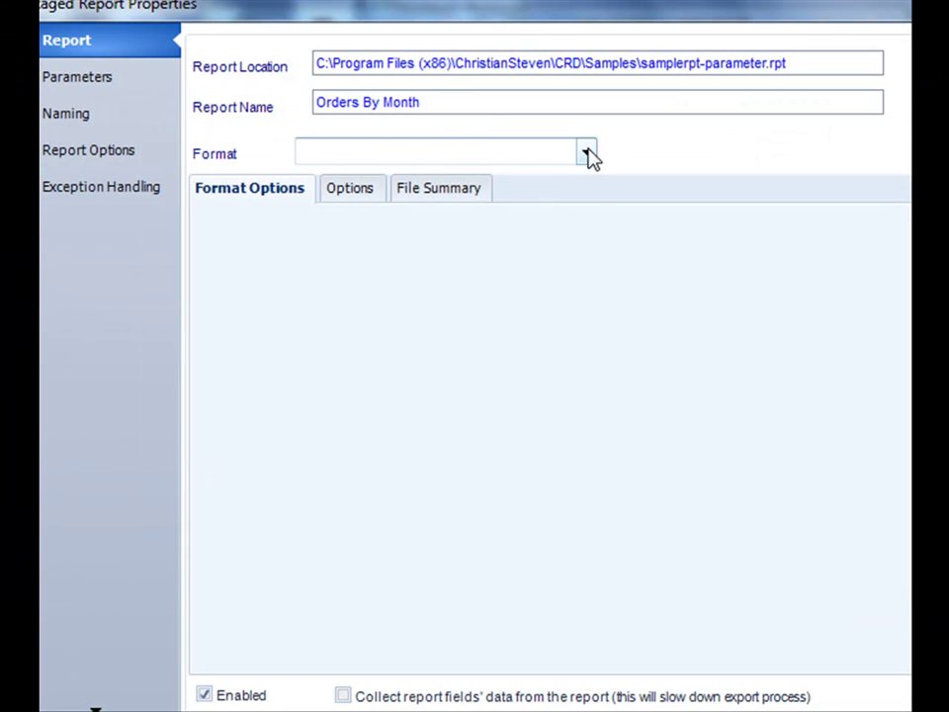
{"action": "left_click", "coordinate": [587, 155]}
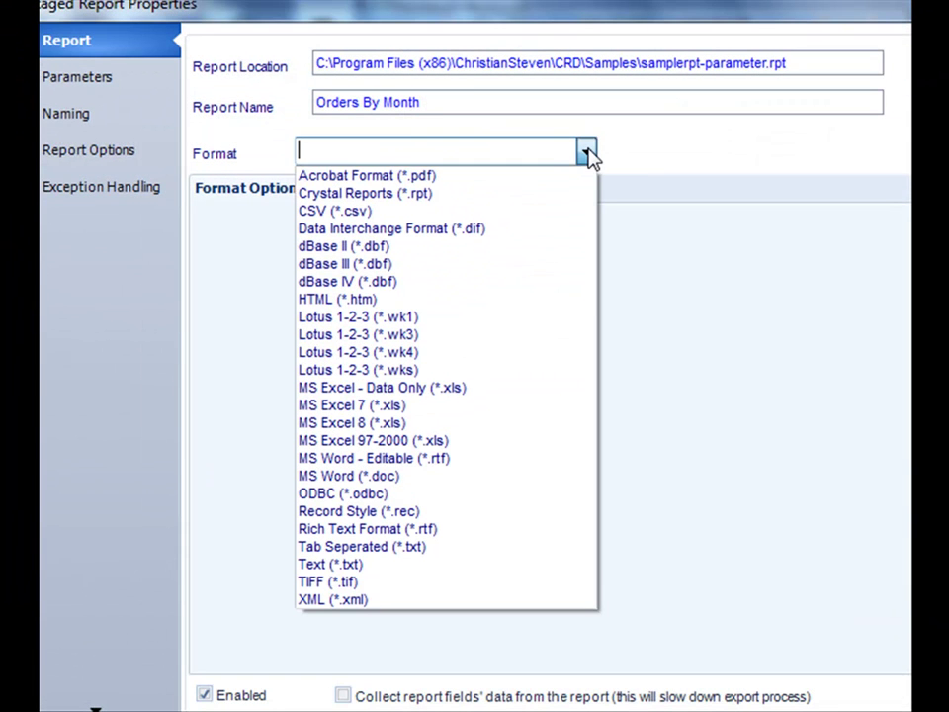
{"action": "left_click", "coordinate": [534, 176]}
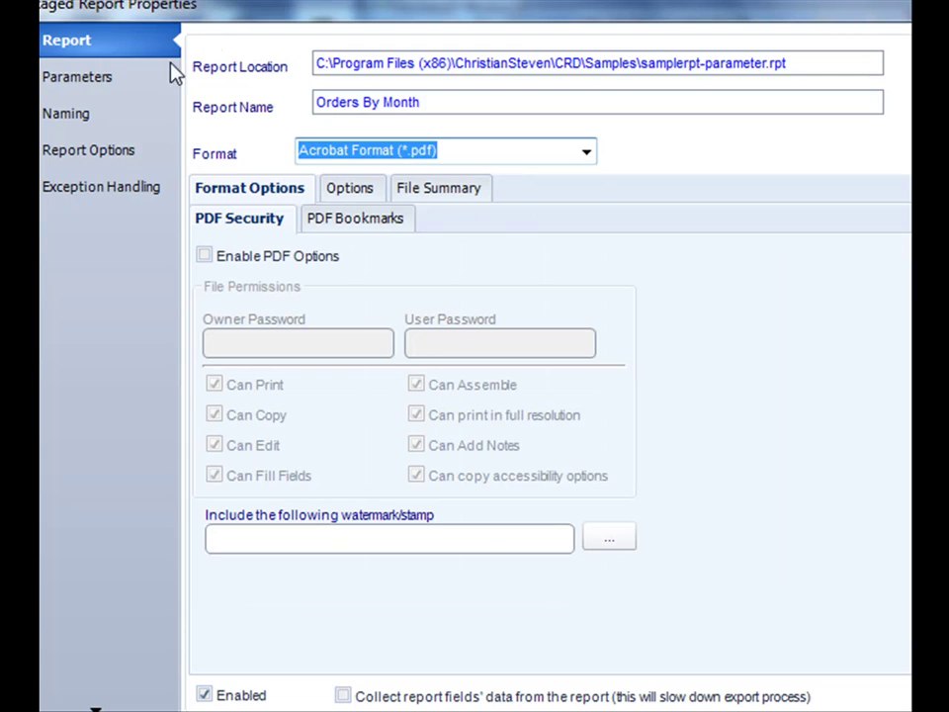
- Set the second report's Cmpny'sname parameter to Centro comercial Moctezuma and accept the report into the package
{"action": "left_click", "coordinate": [83, 79]}
{"action": "left_click", "coordinate": [515, 93]}
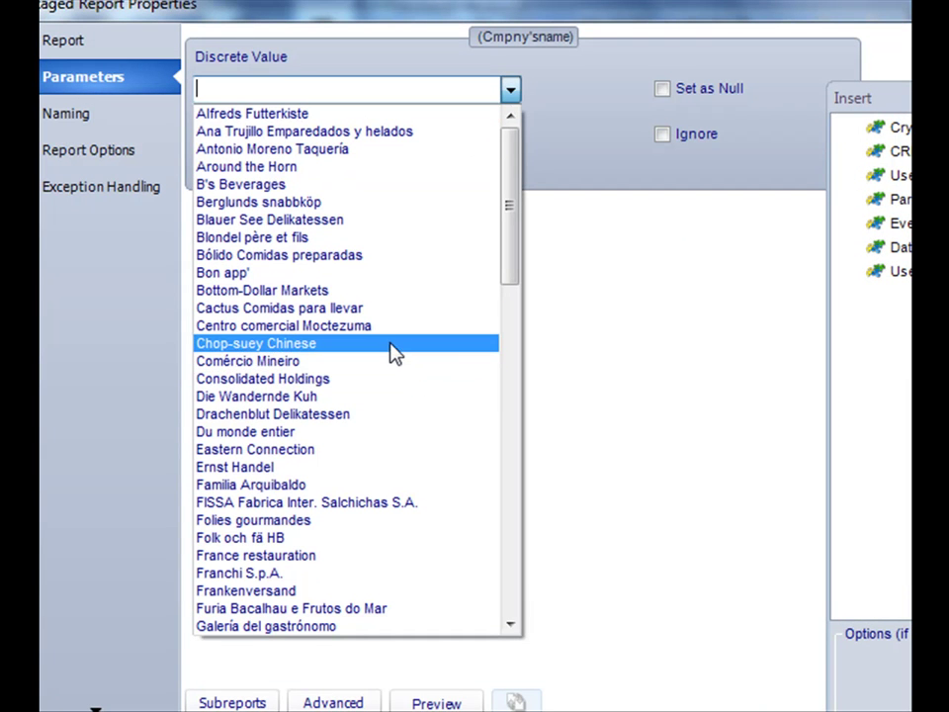
{"action": "left_click", "coordinate": [378, 327]}
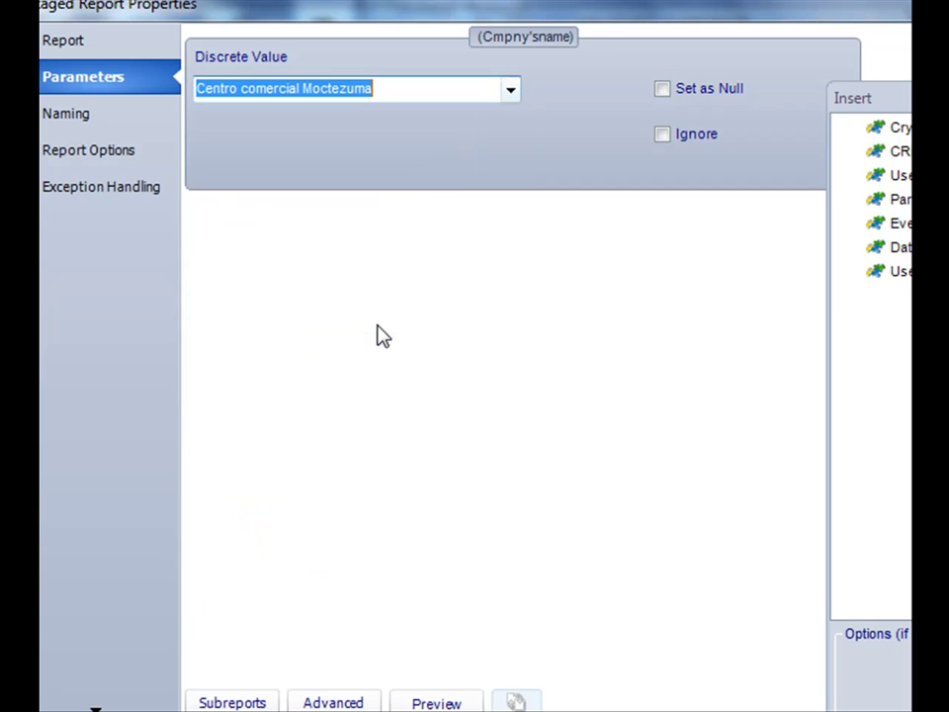
{"action": "left_click", "coordinate": [657, 707]}
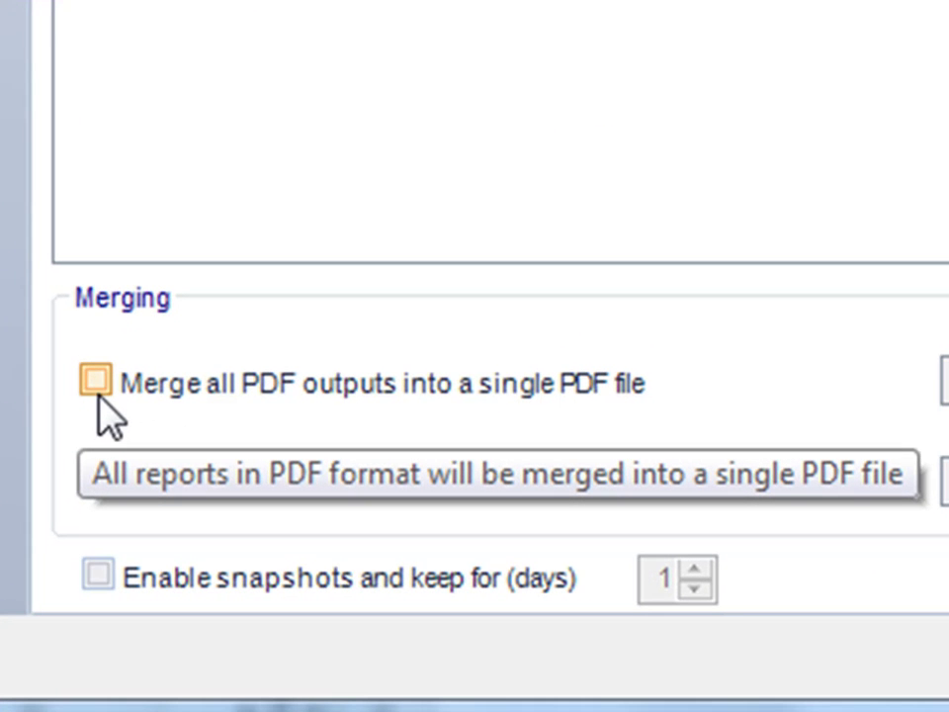
- Leave the package's outputs unmerged and choose Cmpny'sname as the key parameter for all reports in the package
{"action": "left_click", "coordinate": [94, 388]}
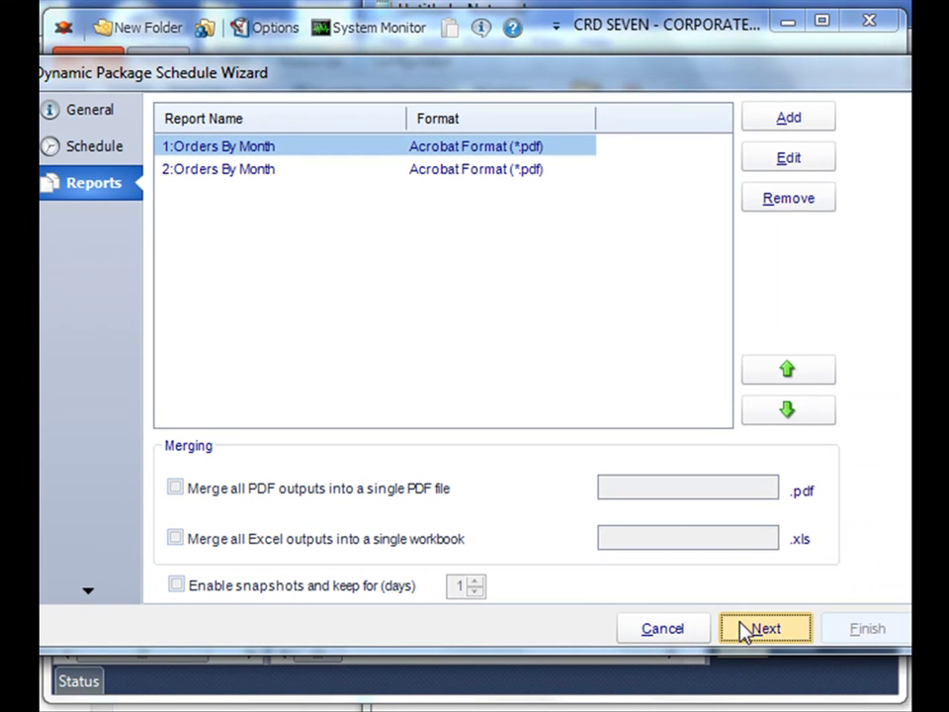
{"action": "left_click", "coordinate": [744, 629]}
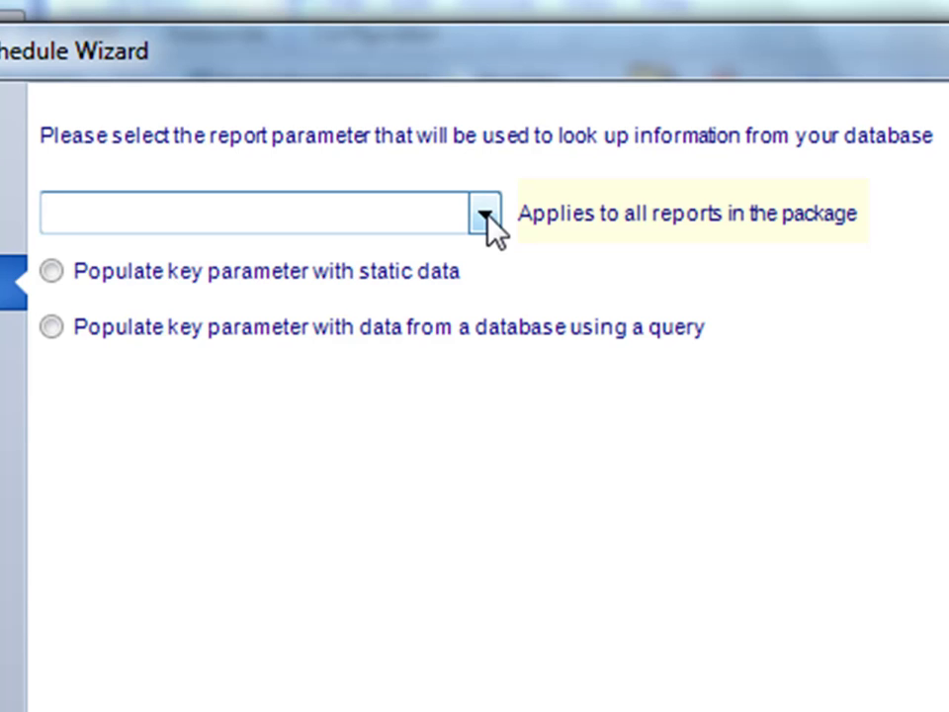
{"action": "left_click", "coordinate": [486, 215]}
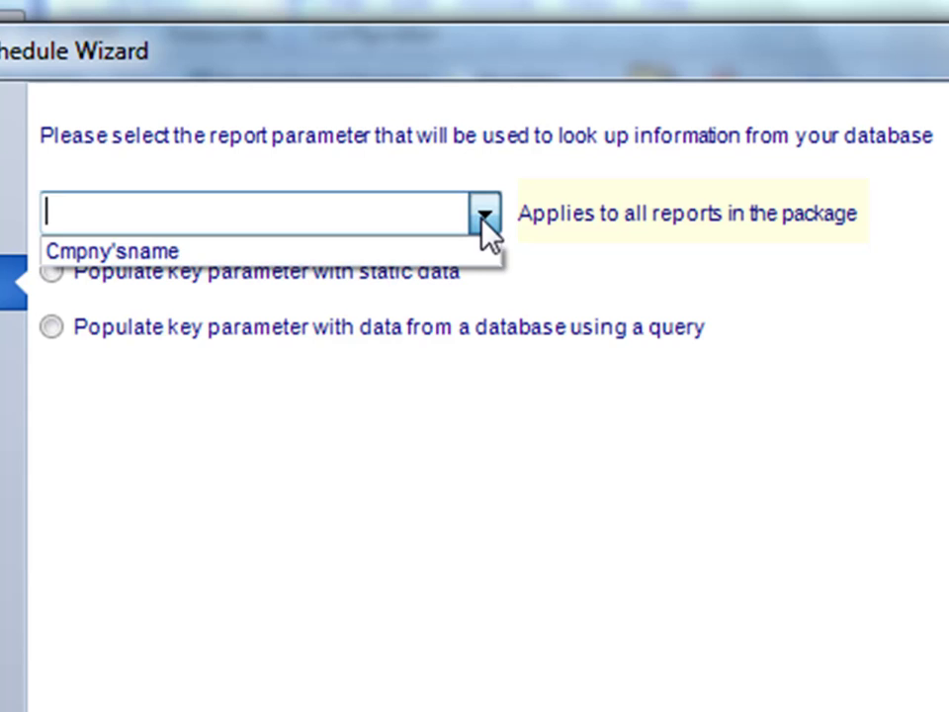
{"action": "left_click", "coordinate": [448, 259]}
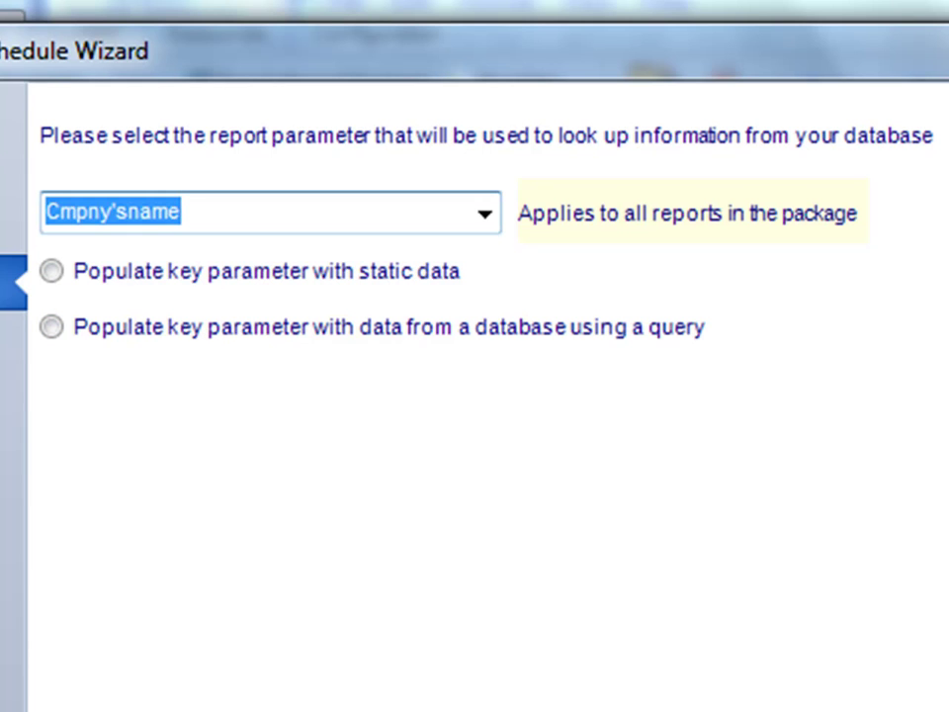
- Populate the key parameter with static data, using Alfreds Futterkiste as the Cmpny'sname value
{"action": "left_click", "coordinate": [270, 281]}
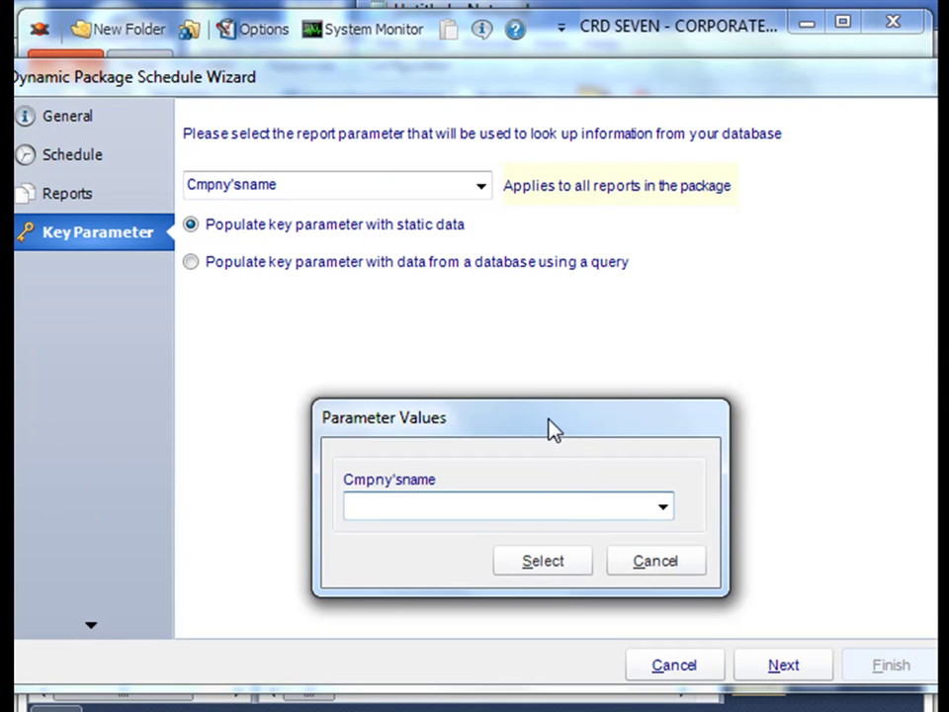
{"action": "left_click_drag", "start_coordinate": [552, 430], "coordinate": [511, 242]}
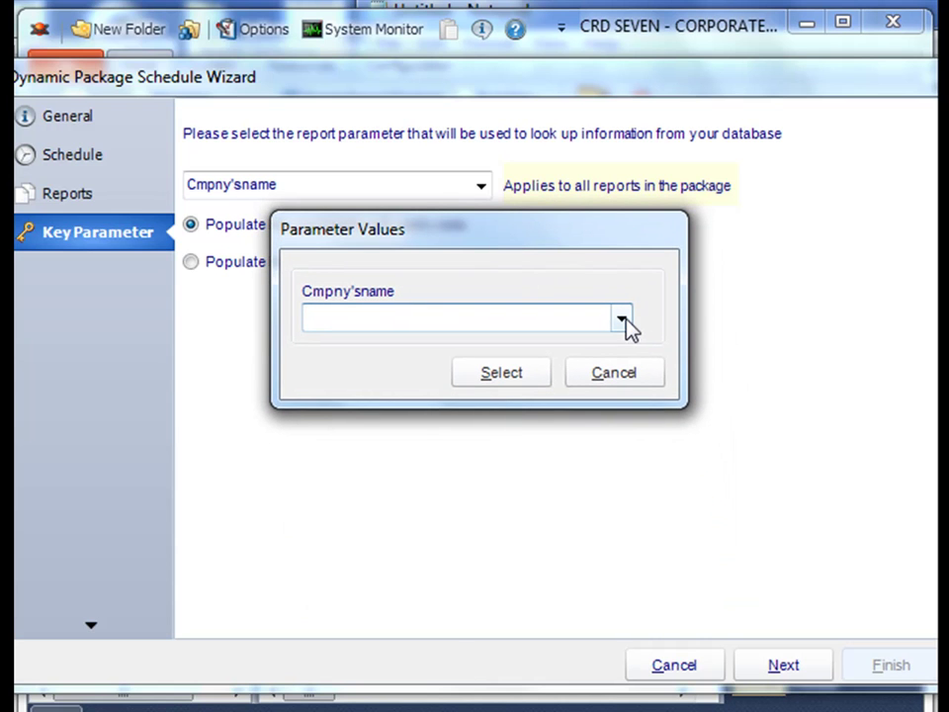
{"action": "left_click_drag", "start_coordinate": [597, 265], "coordinate": [577, 301]}
{"action": "left_click", "coordinate": [609, 368]}
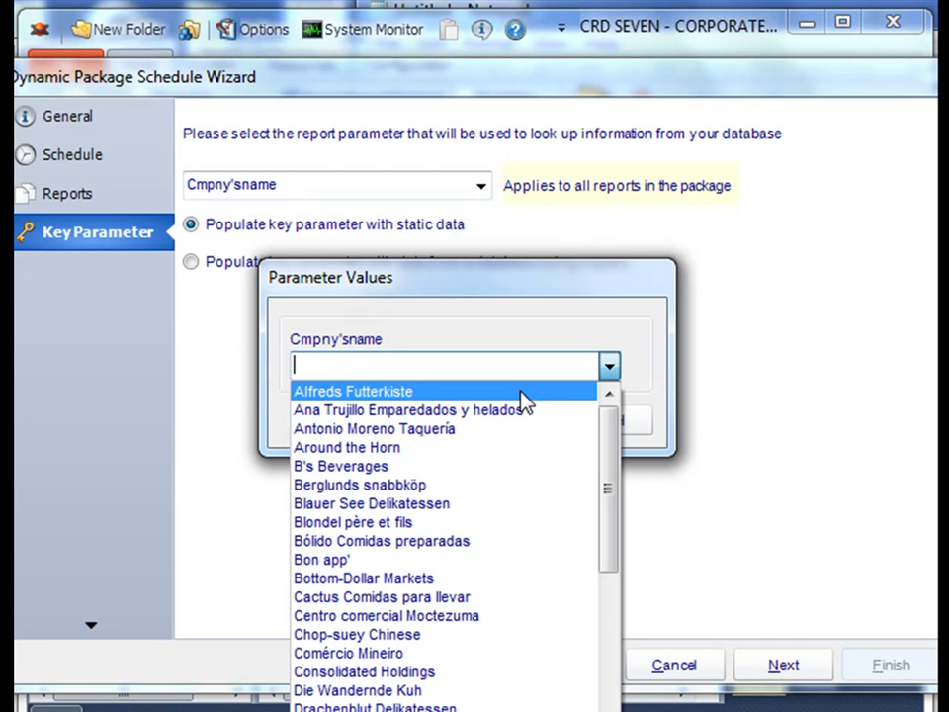
{"action": "left_click", "coordinate": [475, 392]}
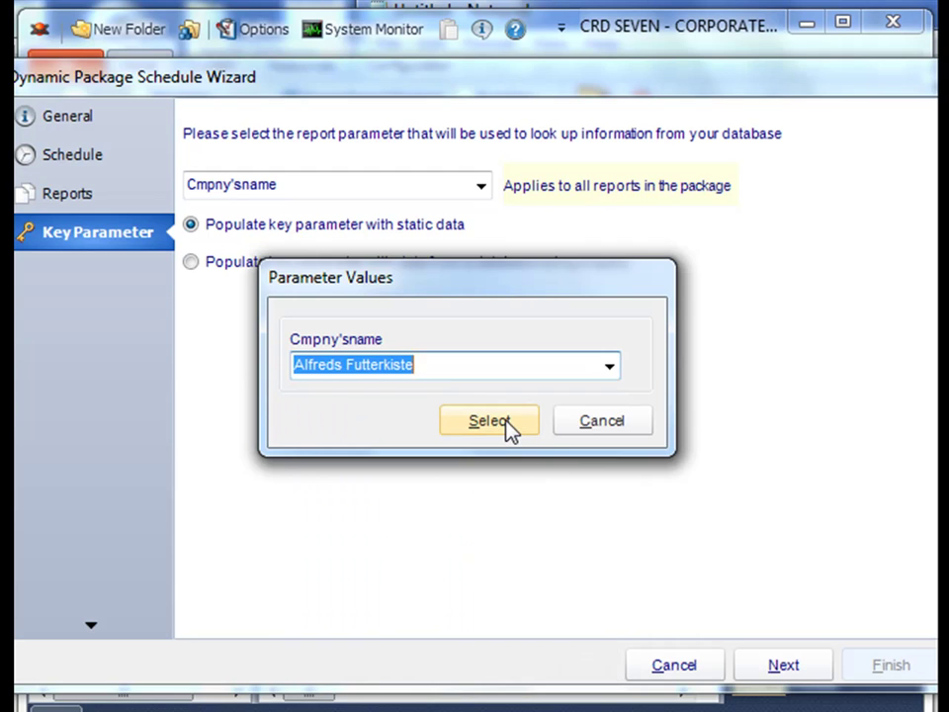
{"action": "left_click", "coordinate": [504, 423]}
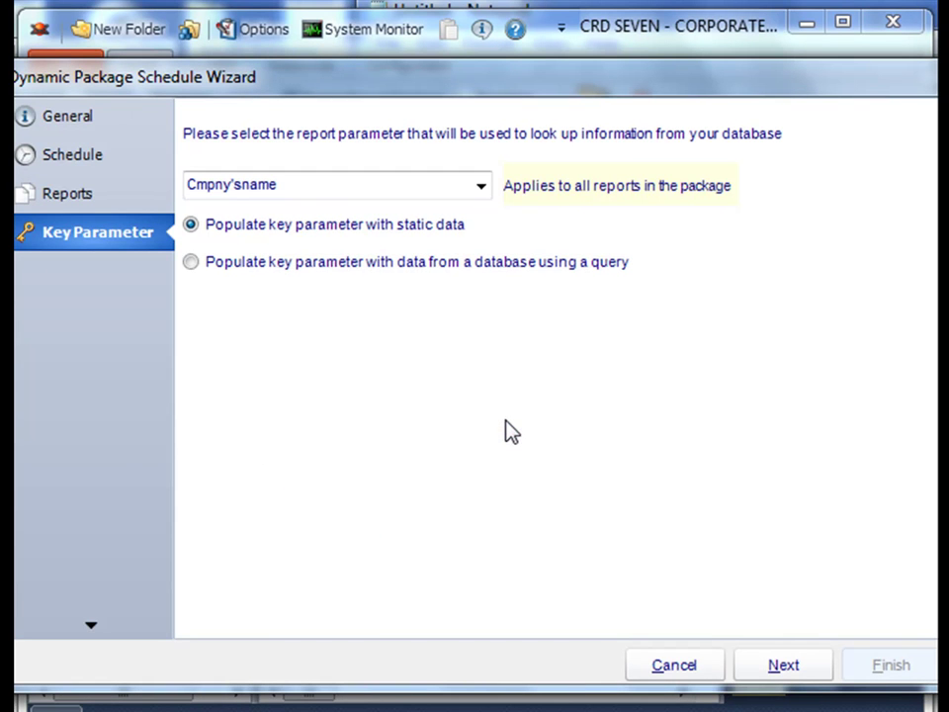
- Proceed to the linking settings and connect to the Test DB data source
{"action": "left_click", "coordinate": [784, 666]}
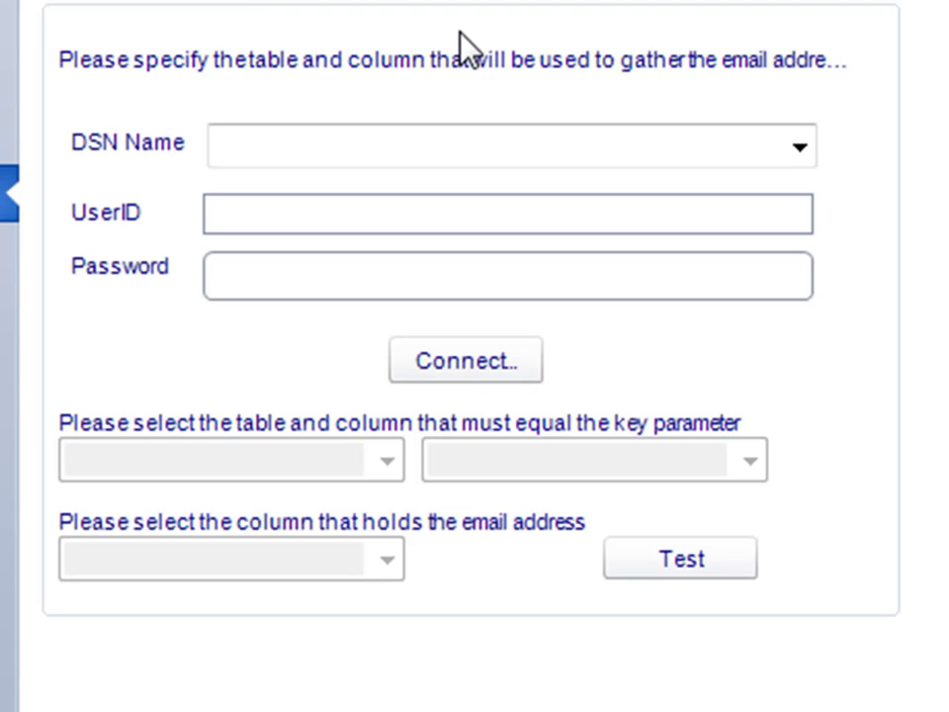
{"action": "left_click", "coordinate": [797, 147]}
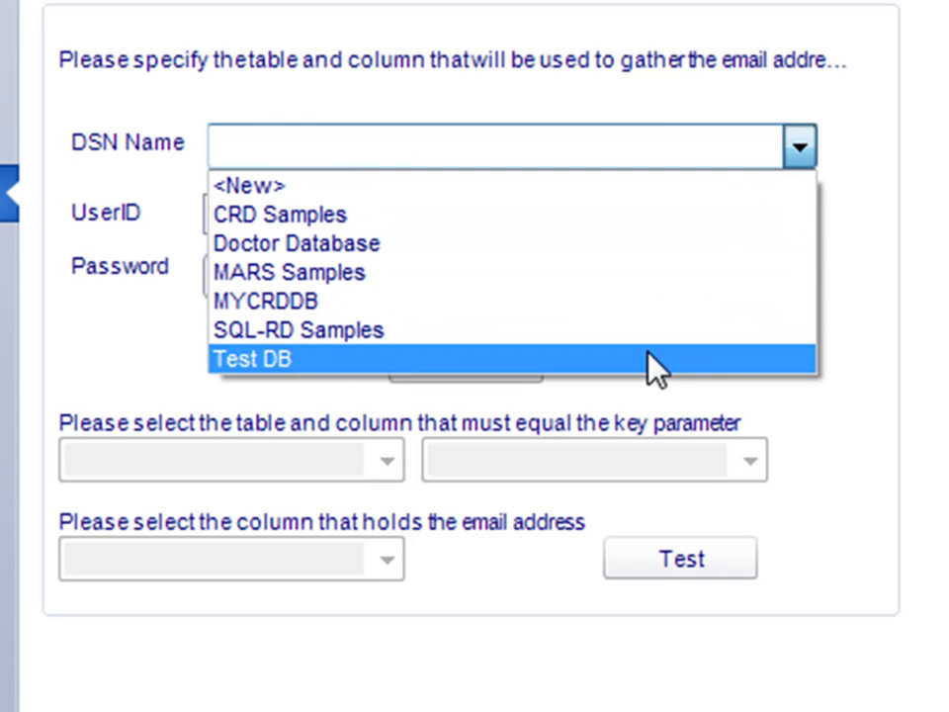
{"action": "left_click", "coordinate": [650, 354]}
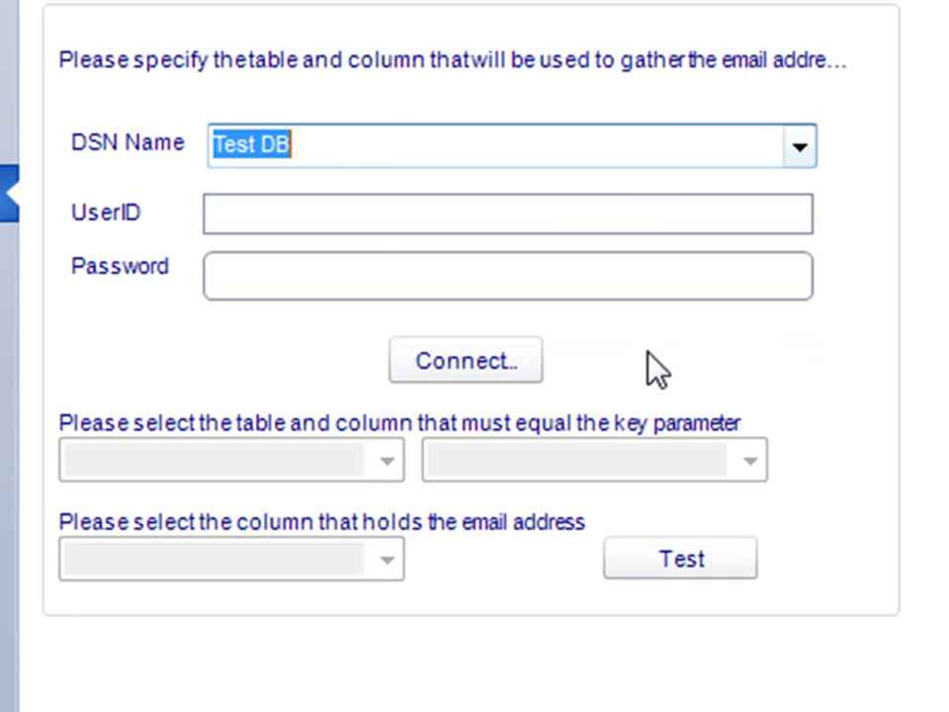
{"action": "left_click", "coordinate": [411, 362]}
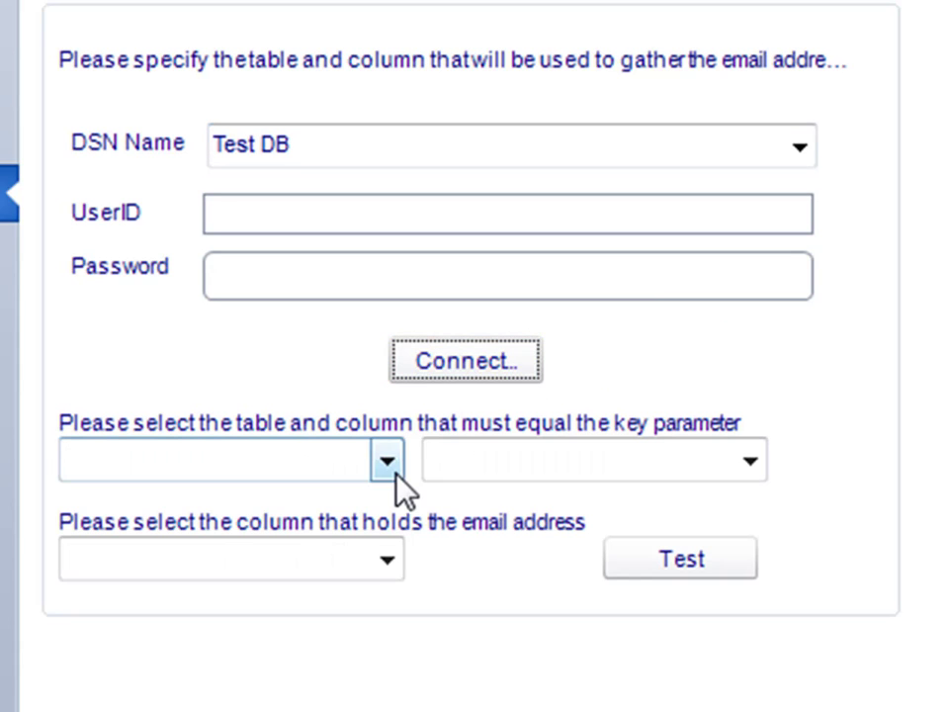
- Match the key parameter to the Company column of the Information table
{"action": "left_click", "coordinate": [389, 462]}
{"action": "left_click", "coordinate": [341, 559]}
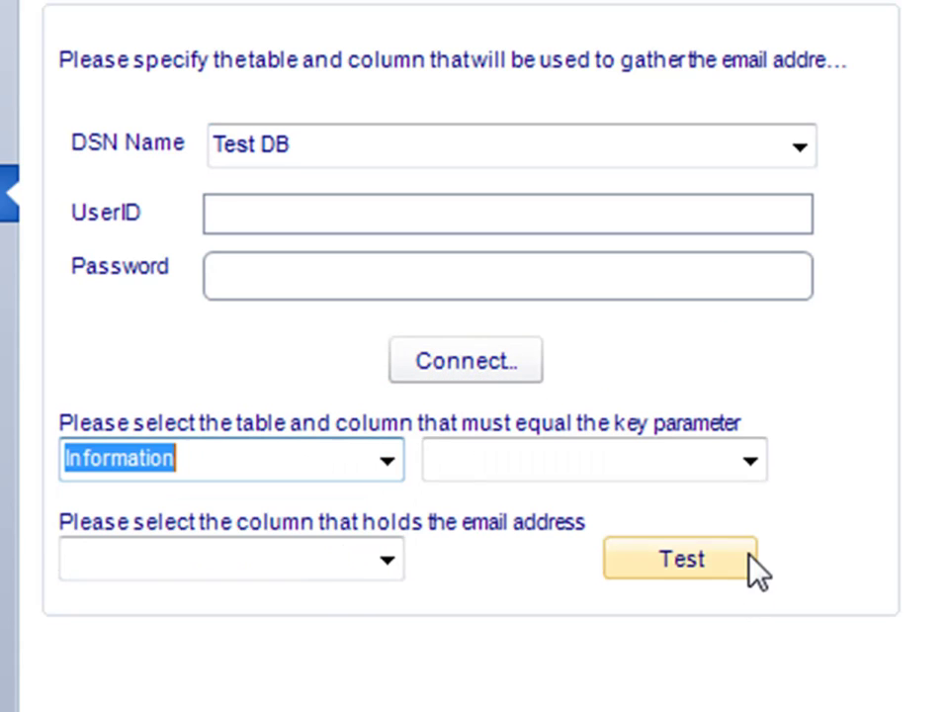
{"action": "left_click", "coordinate": [749, 463]}
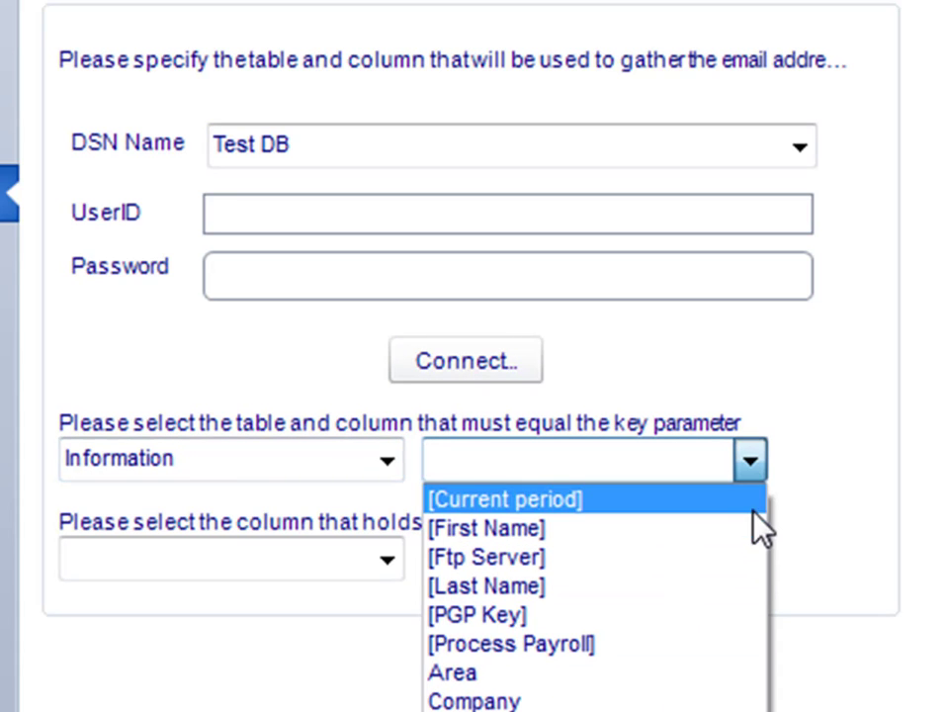
{"action": "left_click", "coordinate": [812, 456]}
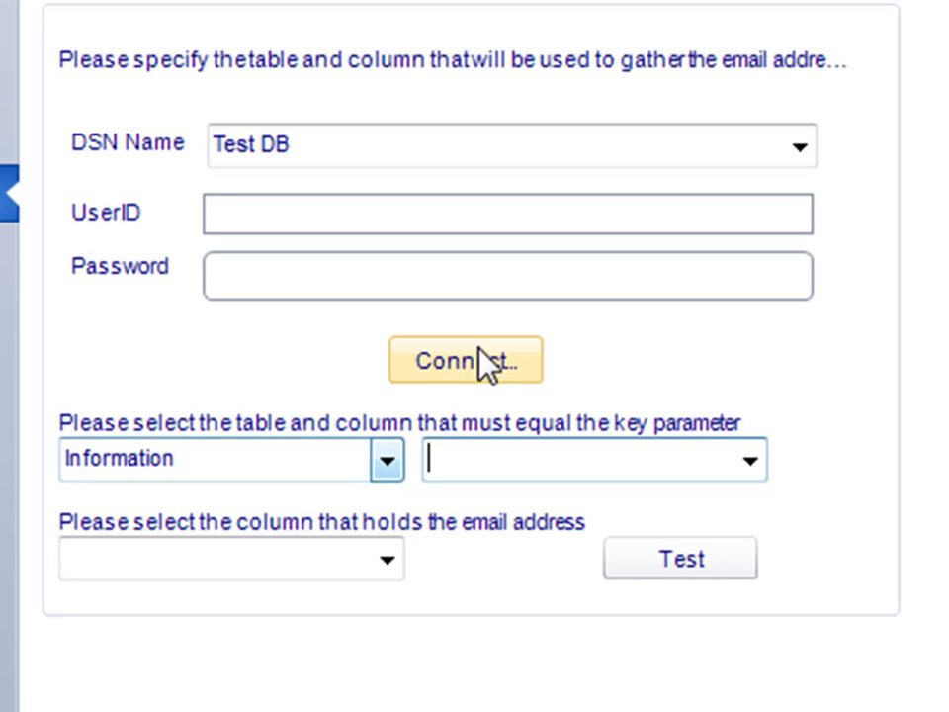
{"action": "left_click", "coordinate": [387, 460]}
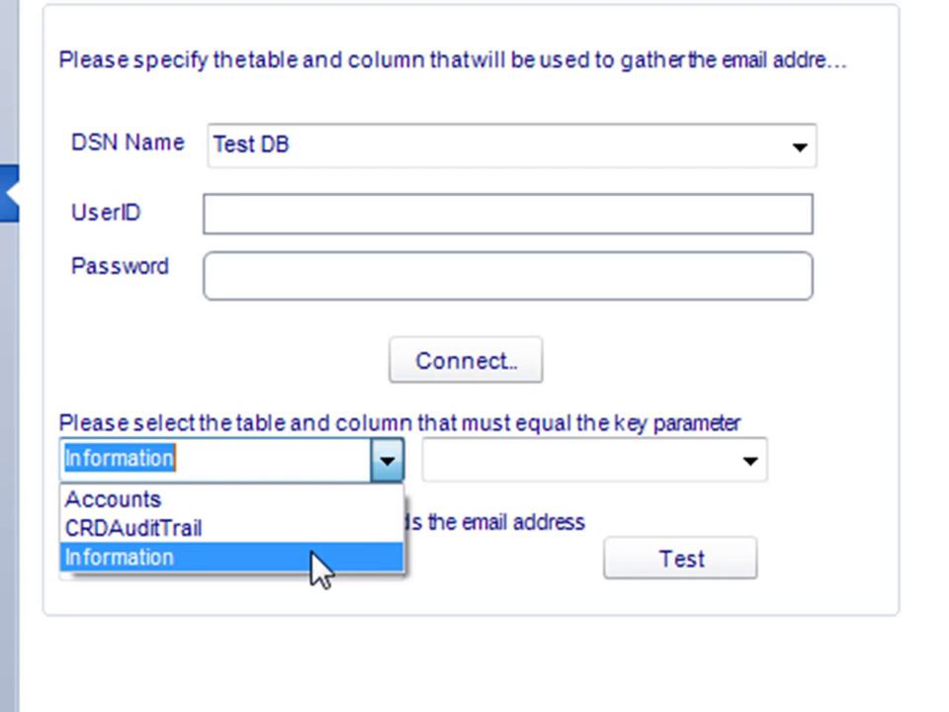
{"action": "left_click", "coordinate": [314, 562]}
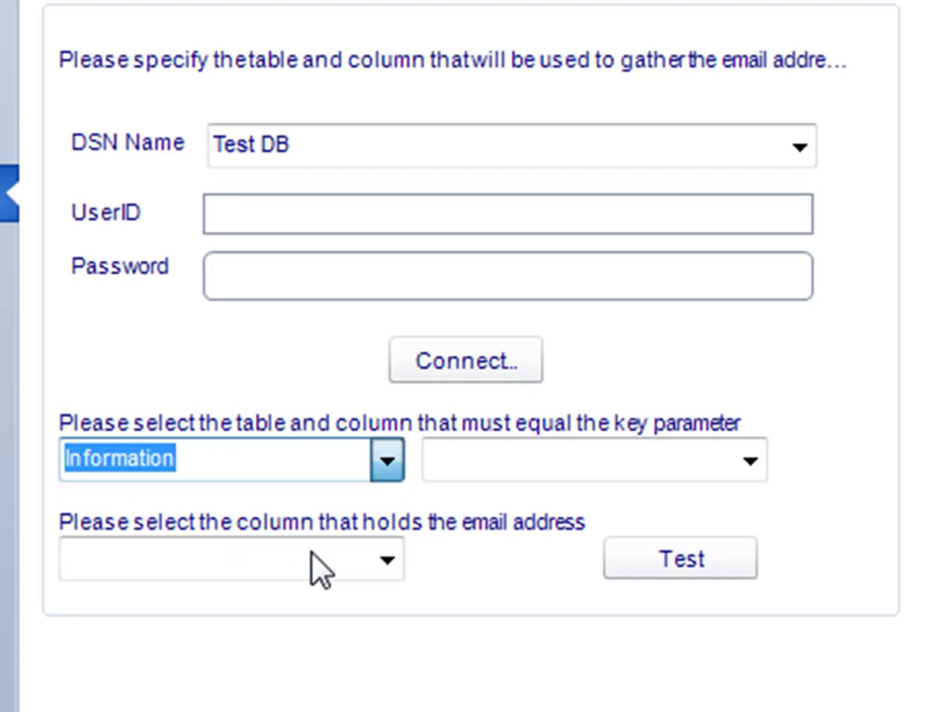
{"action": "left_click", "coordinate": [745, 463]}
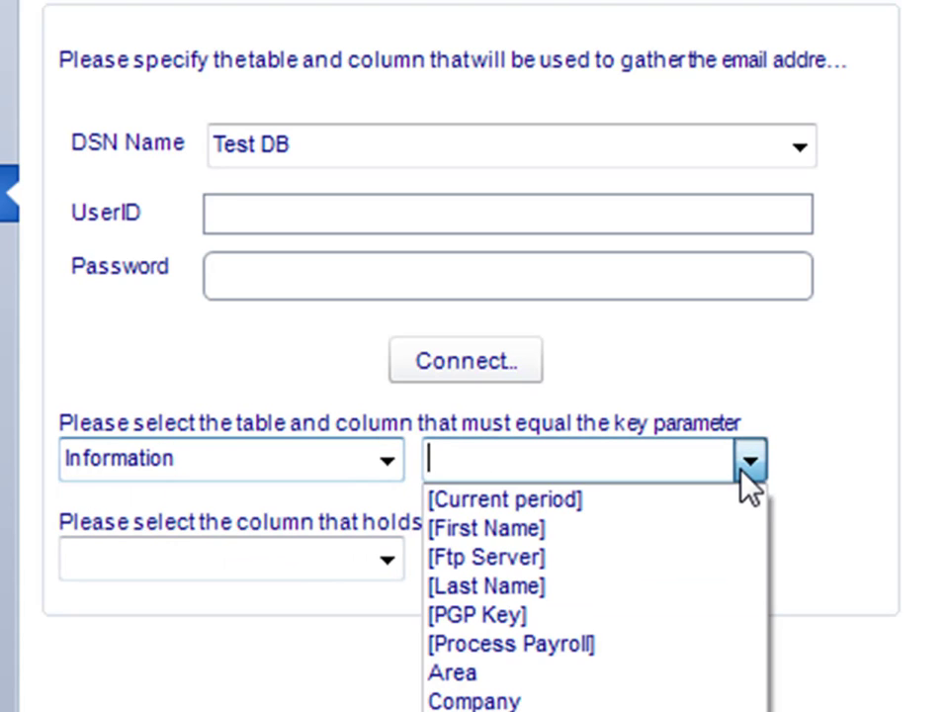
{"action": "left_click", "coordinate": [625, 702]}
- Set email as the column that holds the email address and accept the linking settings
{"action": "left_click", "coordinate": [386, 560]}
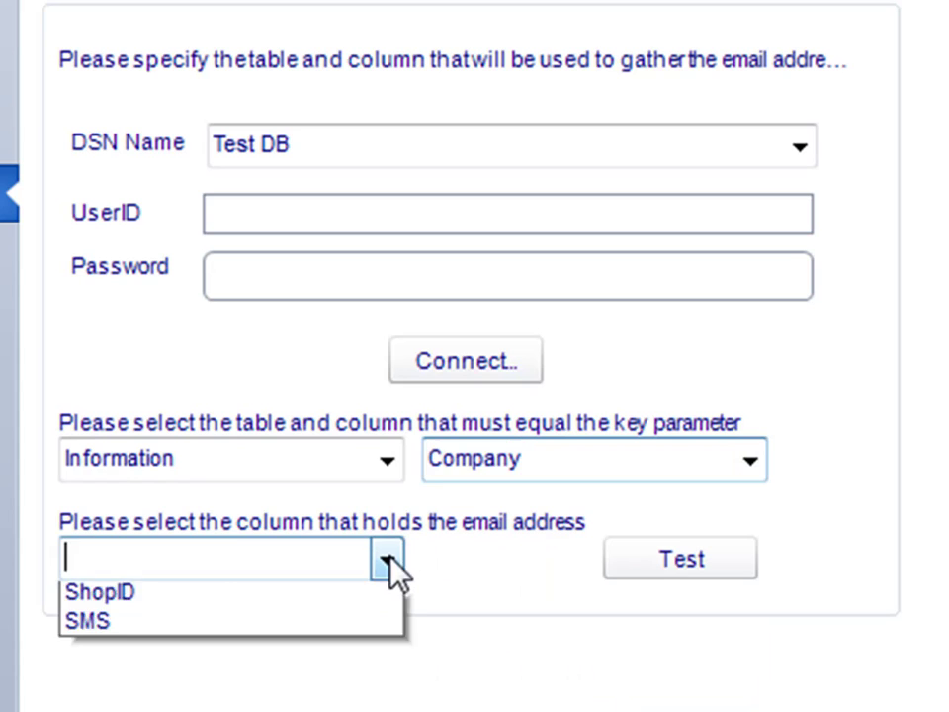
{"action": "type", "text": "email"}
{"action": "key", "text": "Return"}
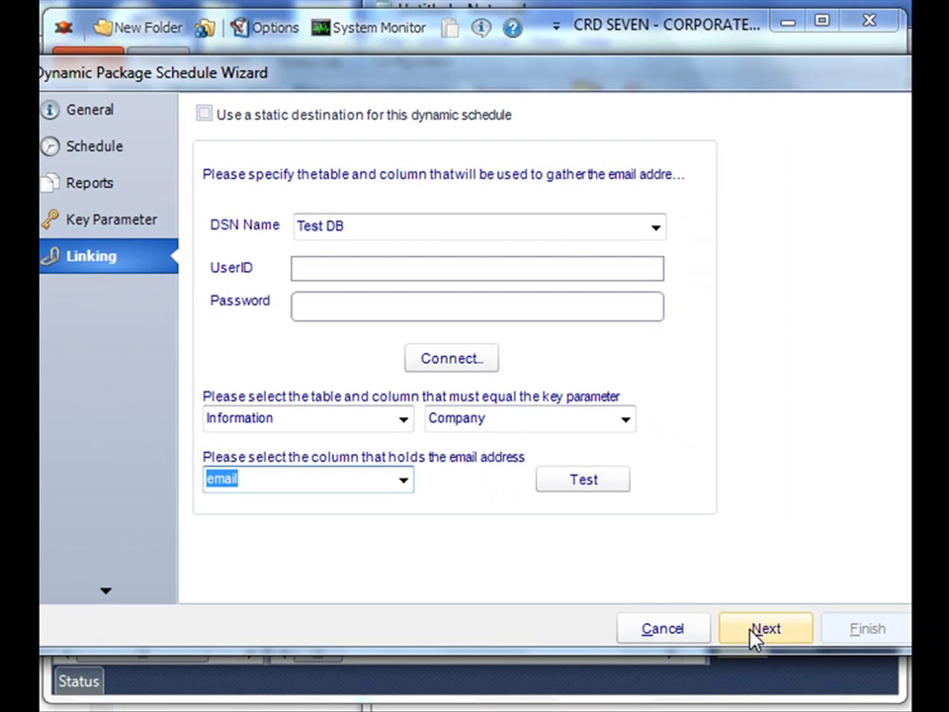
{"action": "left_click", "coordinate": [751, 633]}
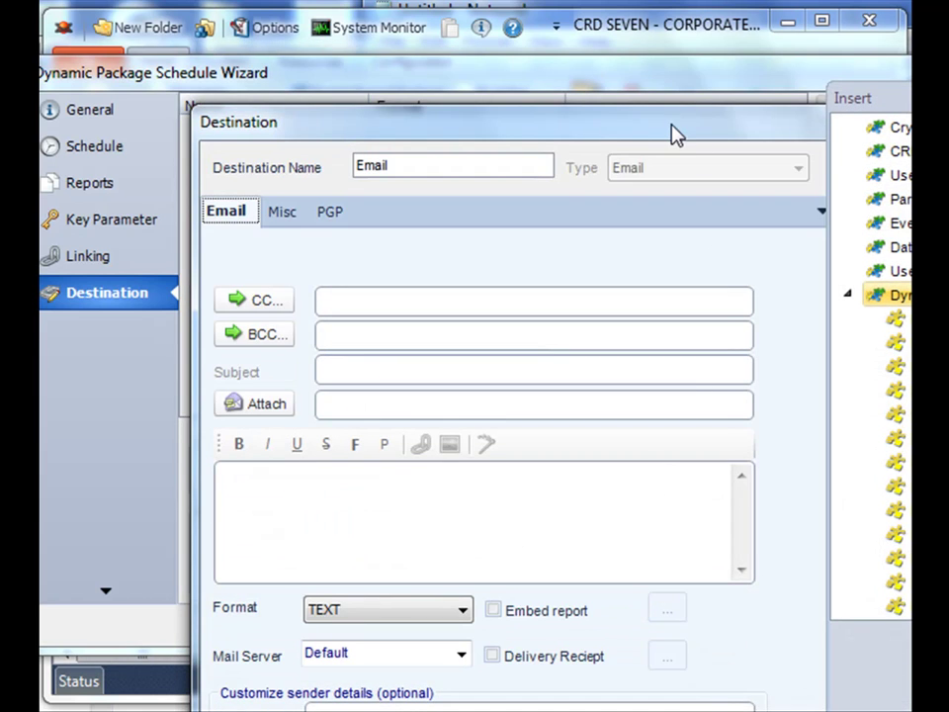
- Give the Email destination the subject "Report for <[x]Information.Company>" and the body "Hello <[x]Information.[First Name]>, Here is your report. RS", and save it
{"action": "left_click_drag", "start_coordinate": [675, 135], "coordinate": [528, 35]}
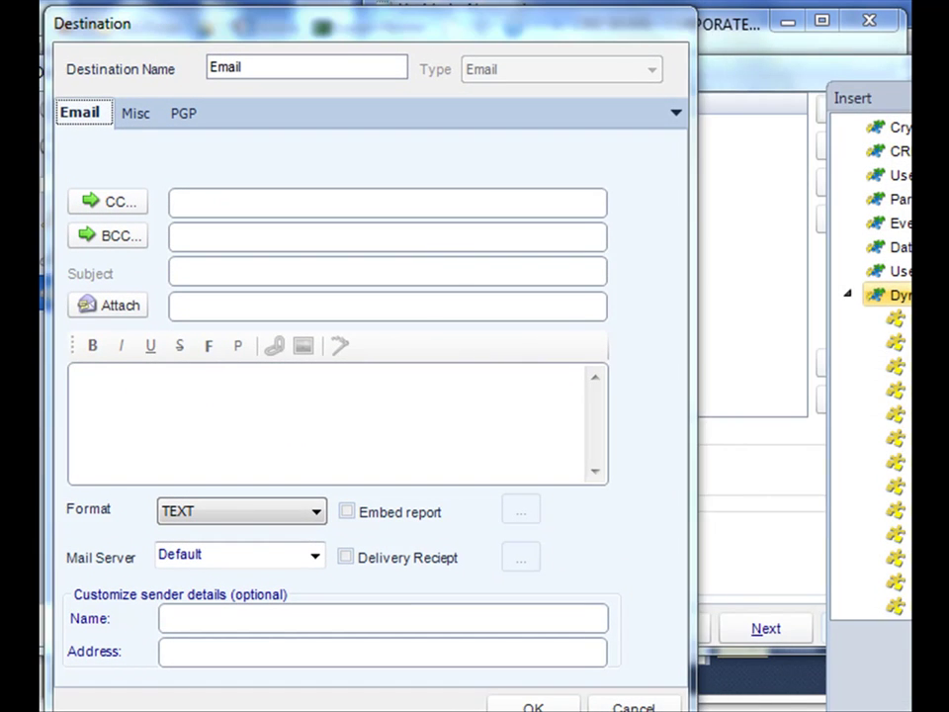
{"action": "left_click_drag", "start_coordinate": [871, 99], "coordinate": [706, 73]}
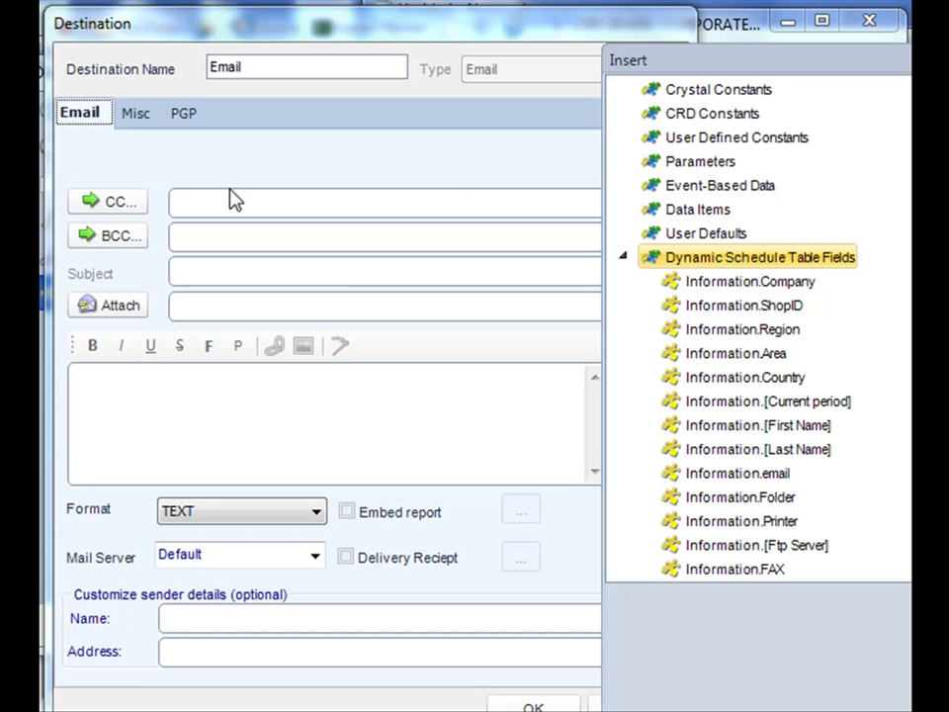
{"action": "left_click_drag", "start_coordinate": [211, 39], "coordinate": [212, 33]}
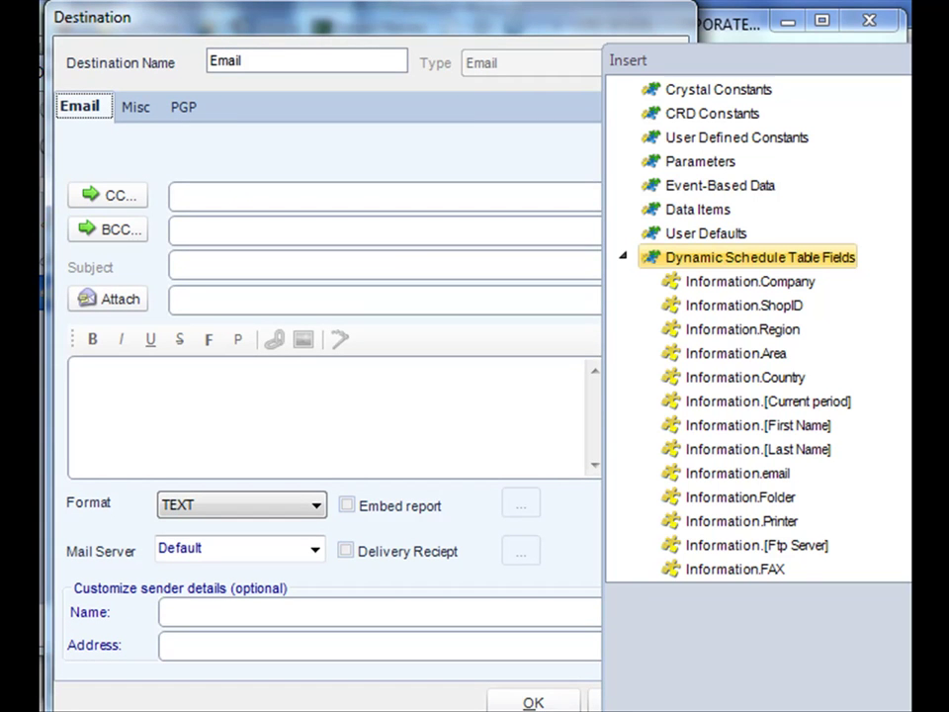
{"action": "scroll", "coordinate": [757, 326], "scroll_direction": "down", "scroll_amount": 3}
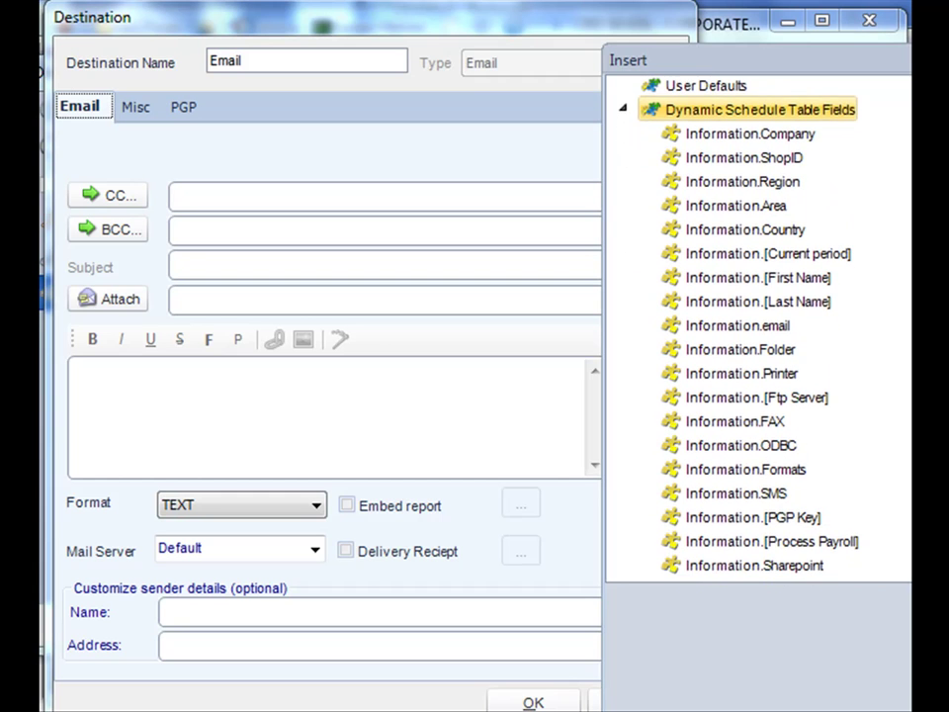
{"action": "scroll", "coordinate": [757, 326], "scroll_direction": "down", "scroll_amount": 1}
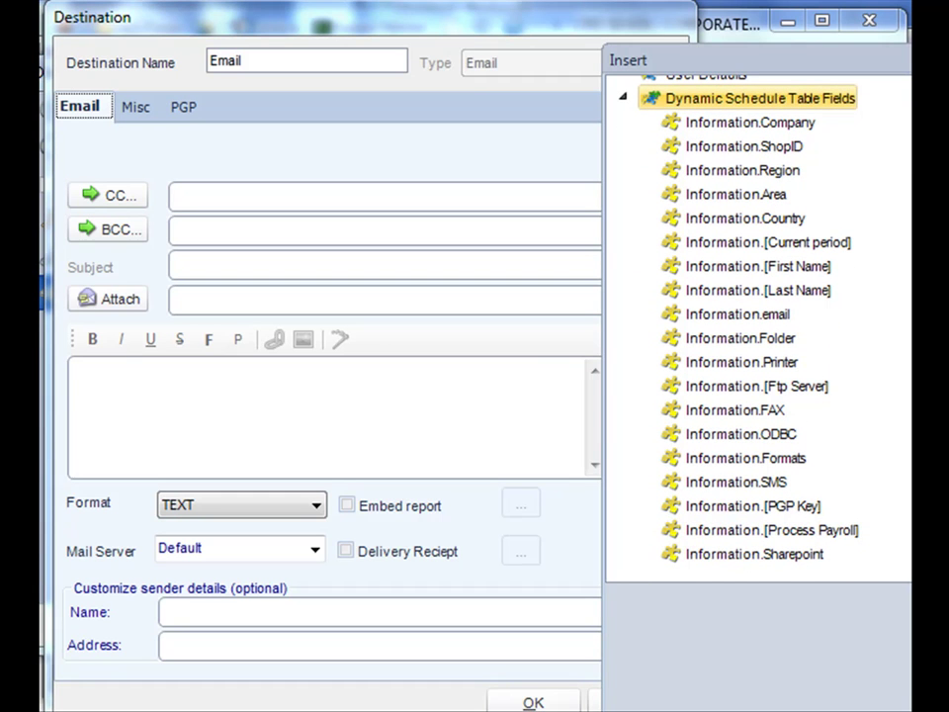
{"action": "left_click", "coordinate": [800, 124]}
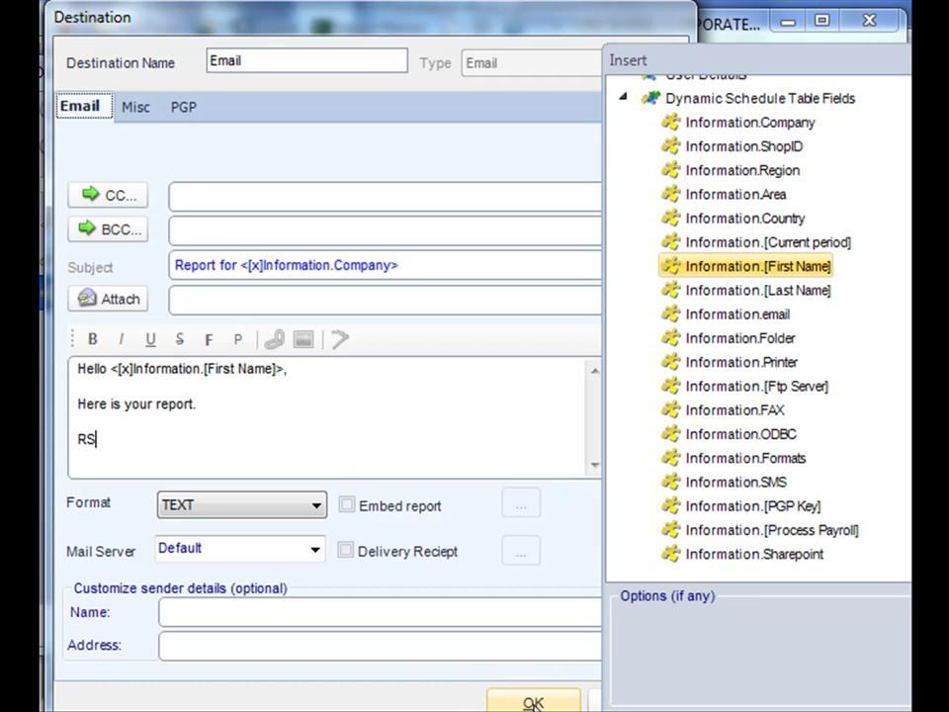
{"action": "left_click", "coordinate": [533, 703]}
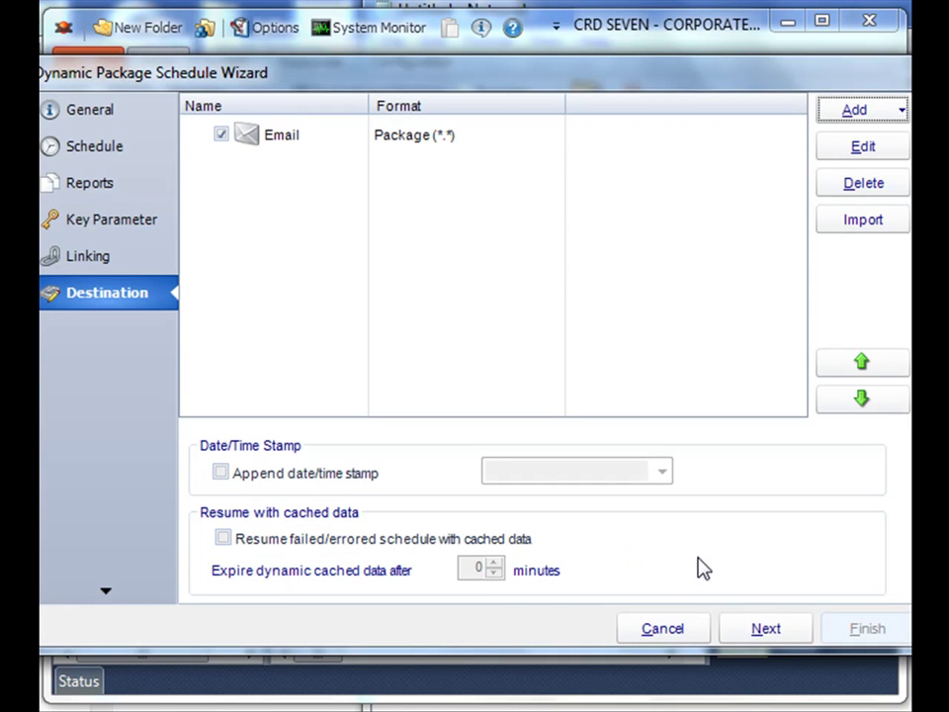
- Accept the default destination options, exception handling and custom task settings, and finish creating the dynamic package schedule
{"action": "left_click", "coordinate": [766, 626]}
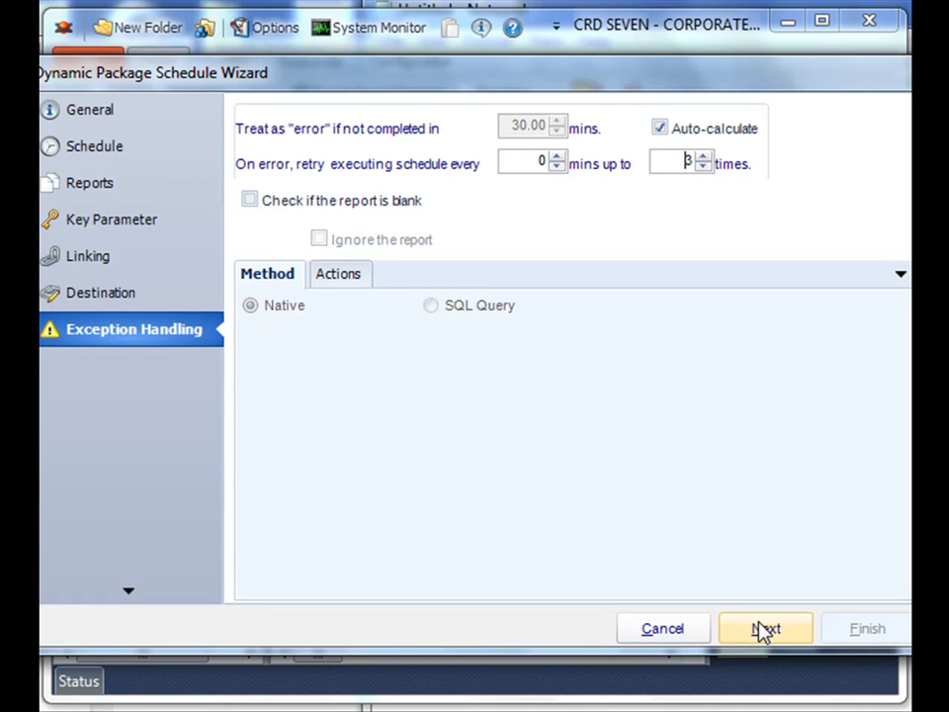
{"action": "left_click", "coordinate": [764, 629]}
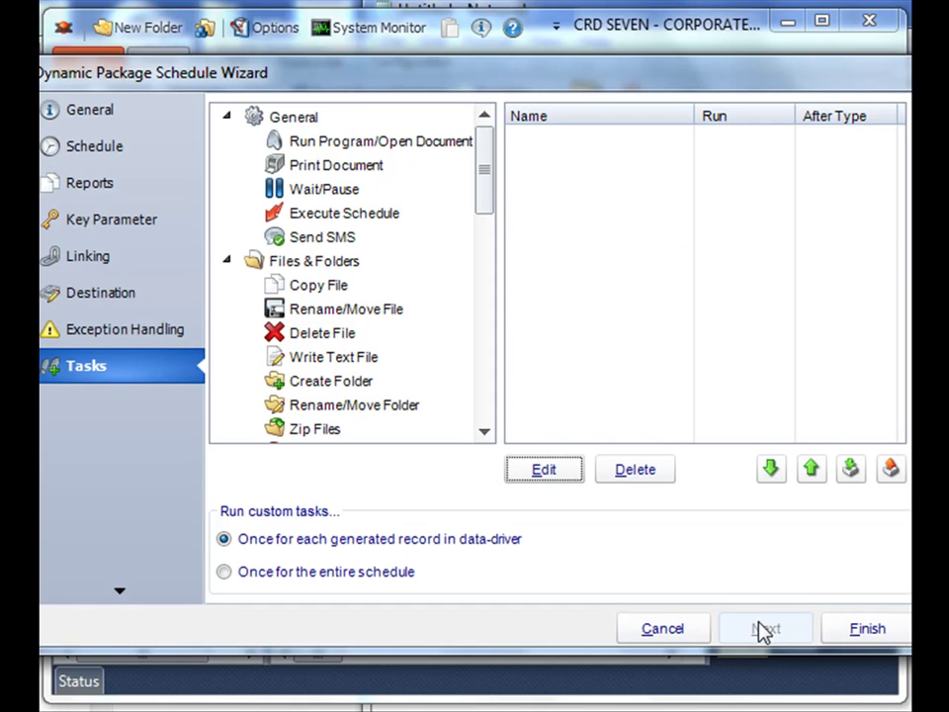
{"action": "left_click", "coordinate": [844, 636]}
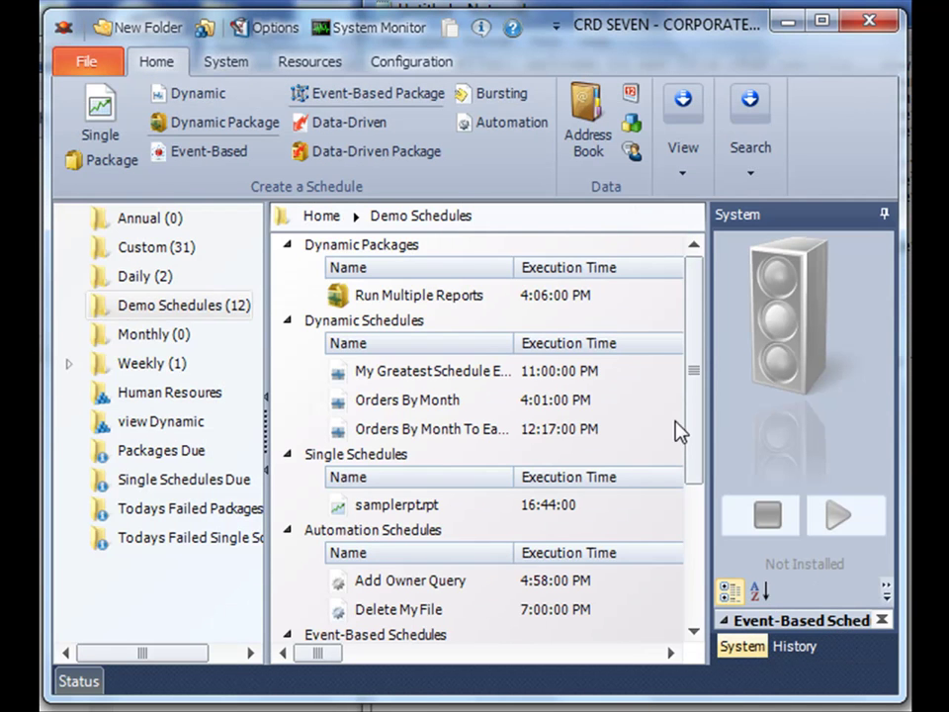
- Review the commands available for the Run Multiple Reports package in Demo Schedules without running any
{"action": "left_click", "coordinate": [420, 297]}
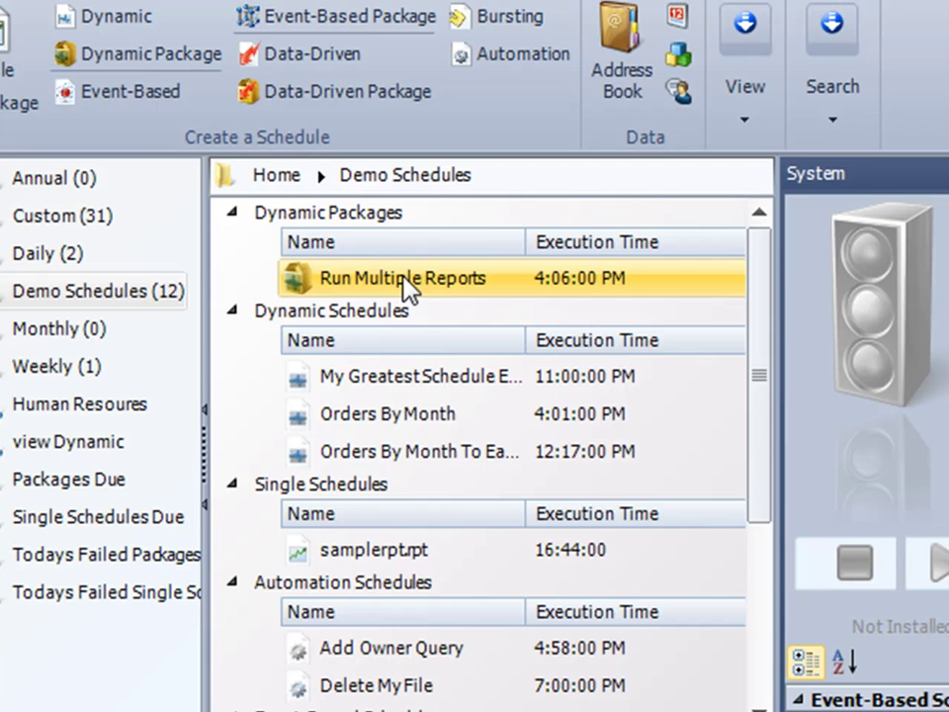
{"action": "right_click", "coordinate": [404, 278]}
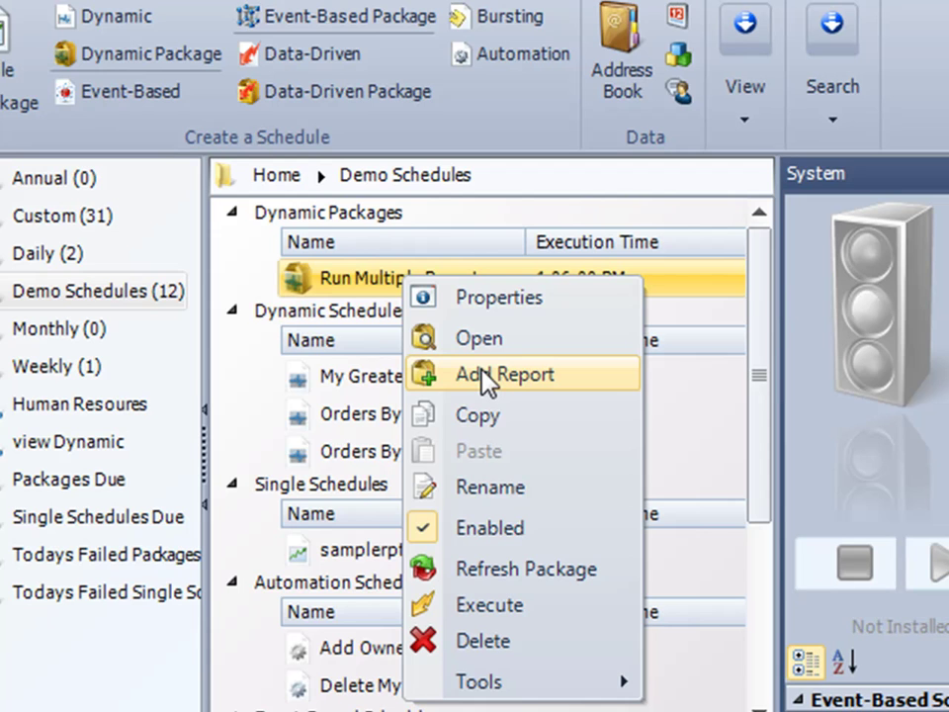
{"action": "left_click", "coordinate": [355, 383]}
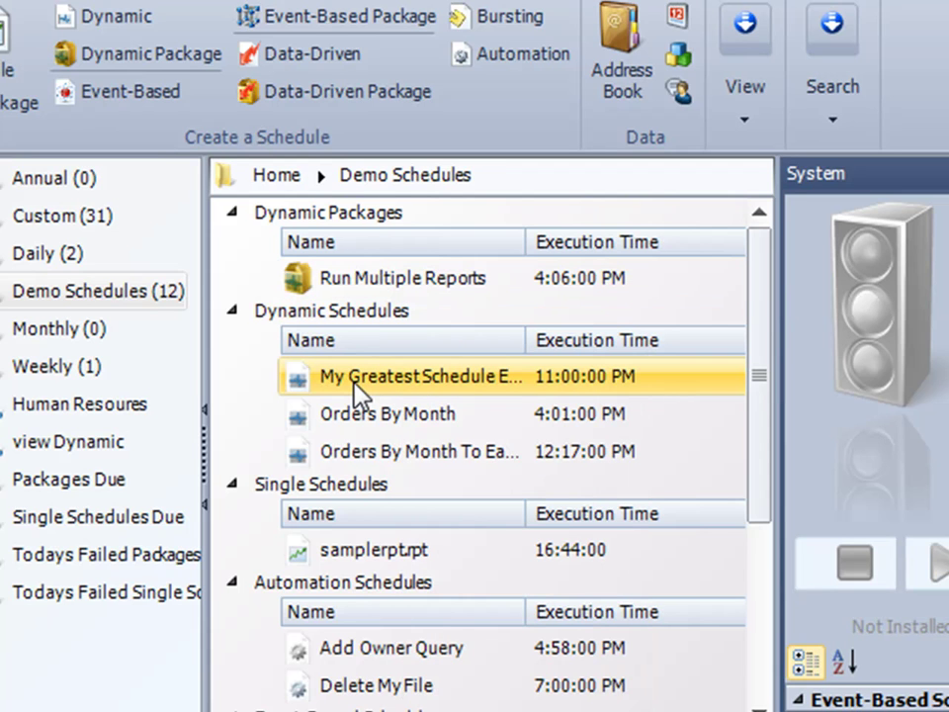